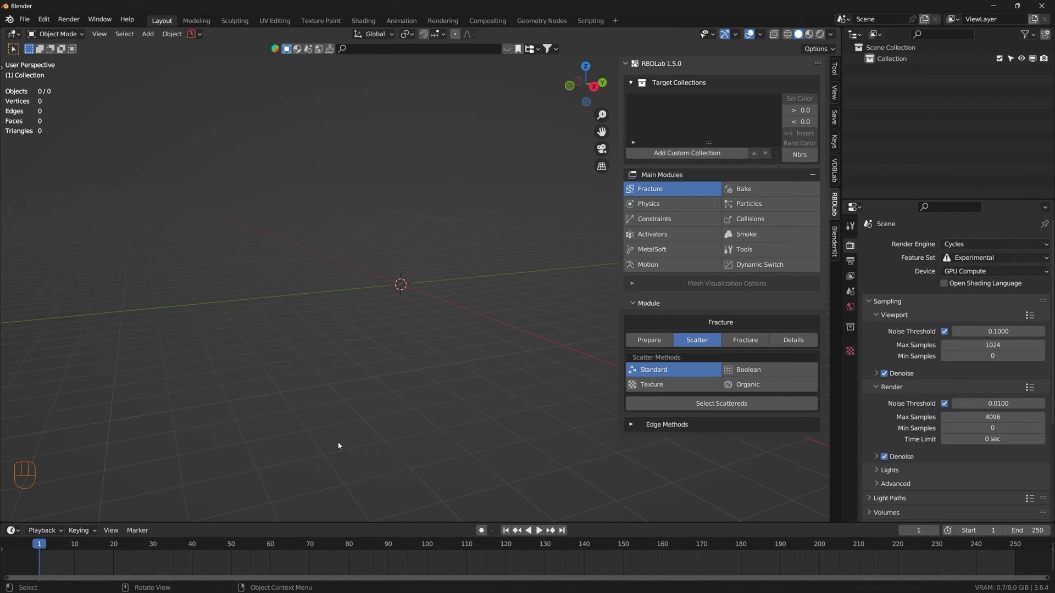
Add a default cube mesh to the empty scene.
{"action": "left_click", "coordinate": [769, 267]}
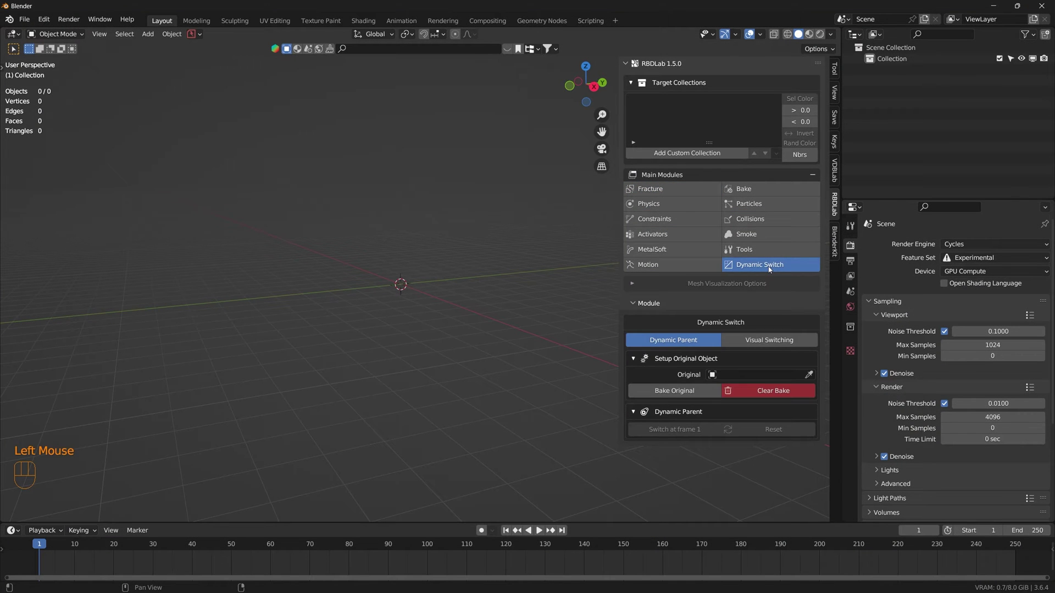
{"action": "left_click", "coordinate": [677, 191]}
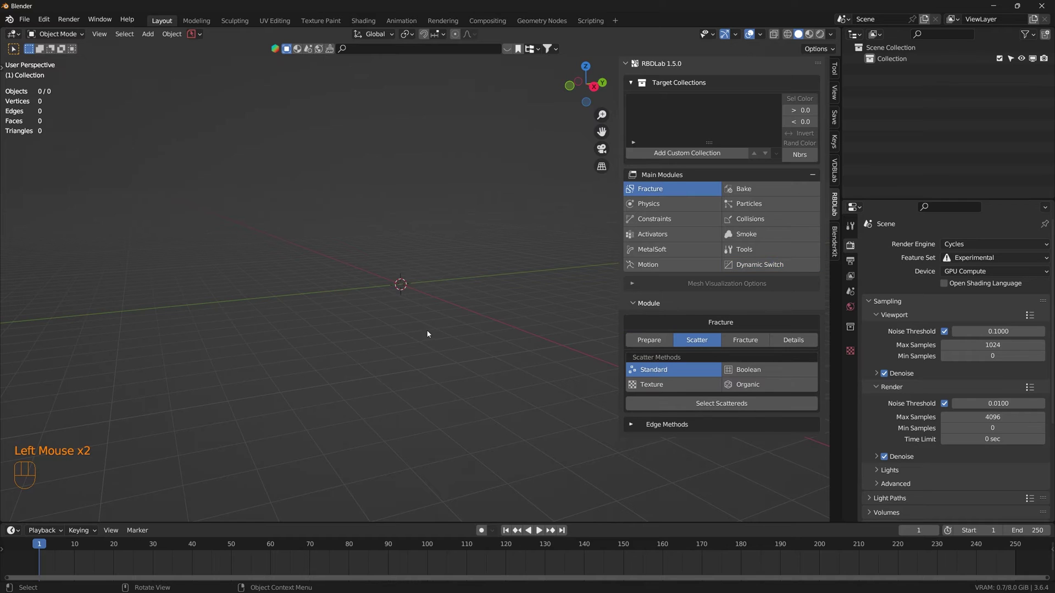
{"action": "key", "text": "shift+a"}
{"action": "mouse_move", "coordinate": [410, 317]}
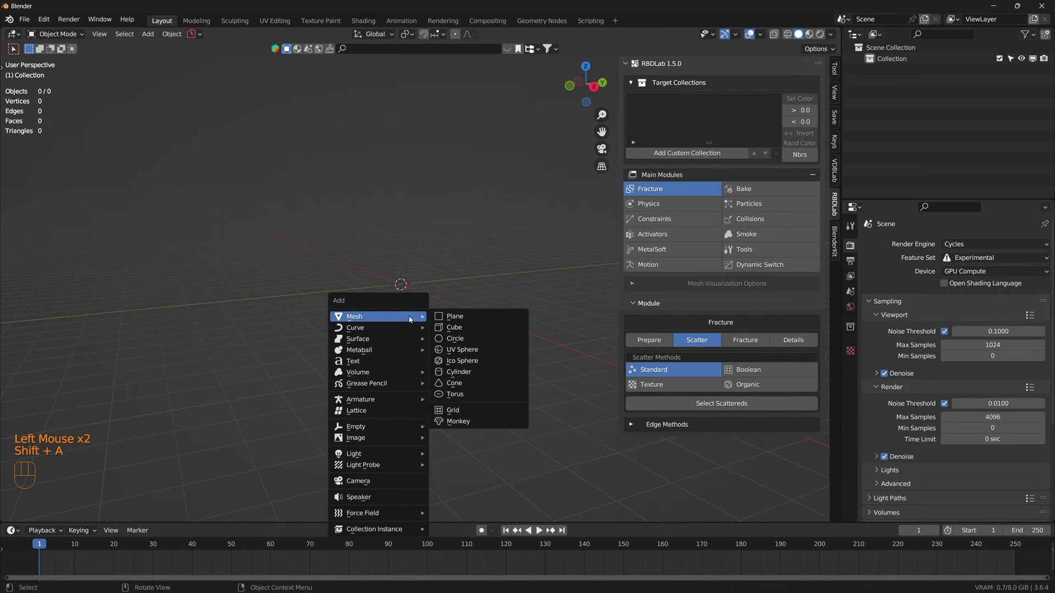
{"action": "left_click", "coordinate": [462, 328]}
Lift the cube along Z above the ground and tilt it at an angle.
{"action": "key", "text": "g"}
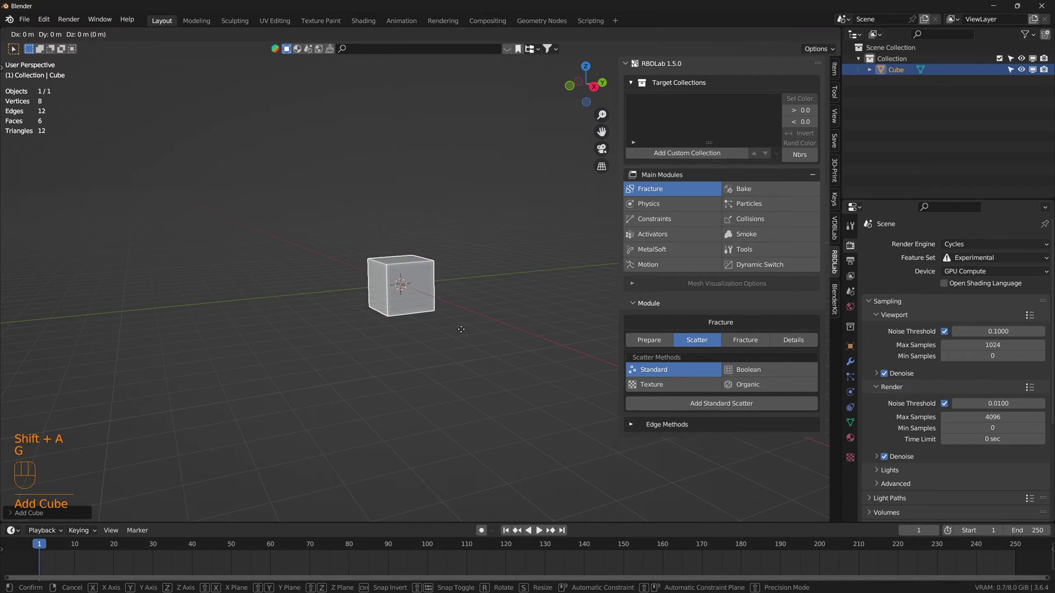
{"action": "key", "text": "z"}
{"action": "left_click", "coordinate": [485, 160]}
{"action": "middle_click_drag", "start_coordinate": [483, 179], "coordinate": [500, 232], "text": "shift"}
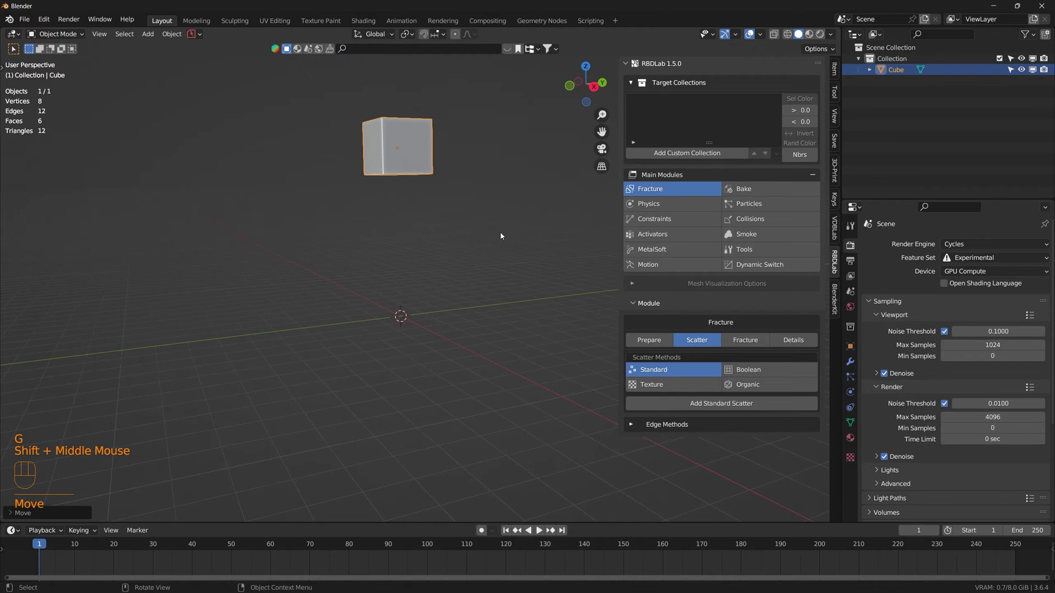
{"action": "key", "text": "r"}
{"action": "left_click", "coordinate": [436, 273]}
{"action": "middle_click_drag", "start_coordinate": [459, 283], "coordinate": [387, 241], "text": "shift"}
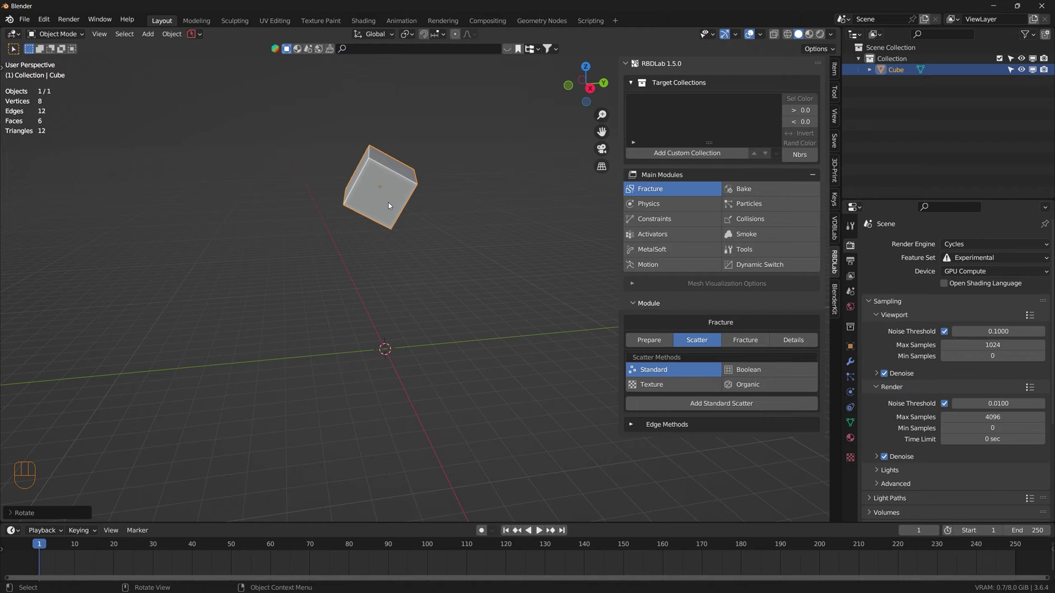
{"action": "middle_click_drag", "start_coordinate": [389, 205], "coordinate": [406, 201], "text": "shift"}
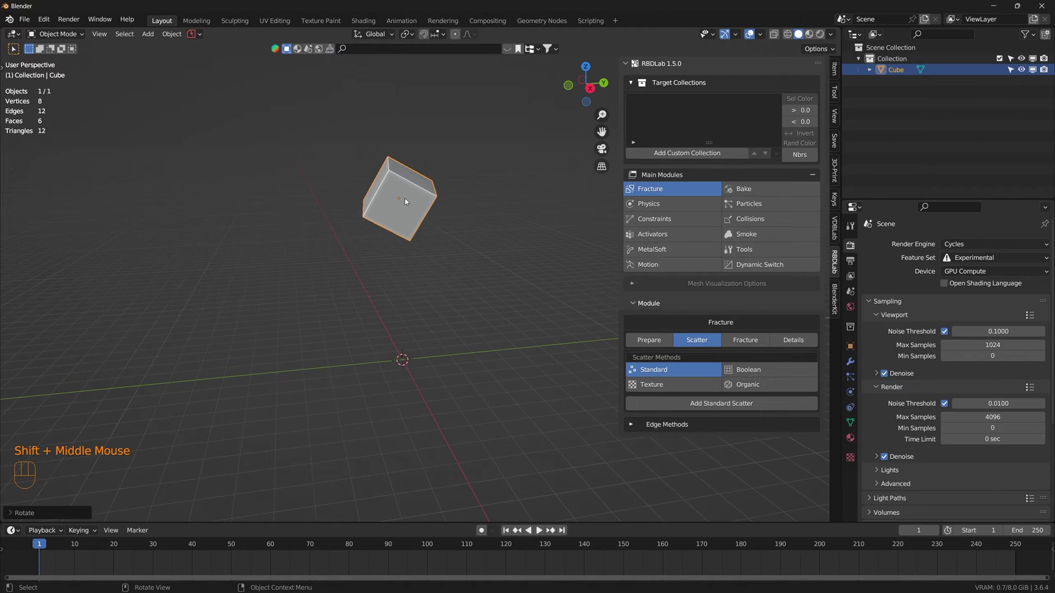
Search BlenderKit materials for 'glass' and apply a glass material to the cube.
{"action": "left_click", "coordinate": [508, 50]}
{"action": "left_click", "coordinate": [297, 48]}
{"action": "left_click", "coordinate": [368, 50]}
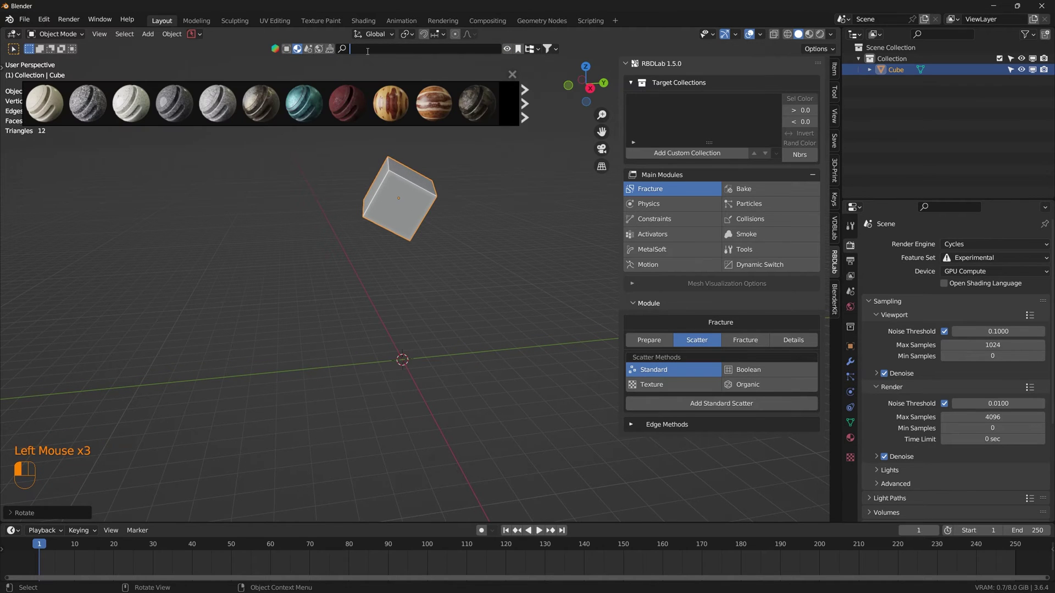
{"action": "type", "text": "glass"}
{"action": "key", "text": "Return"}
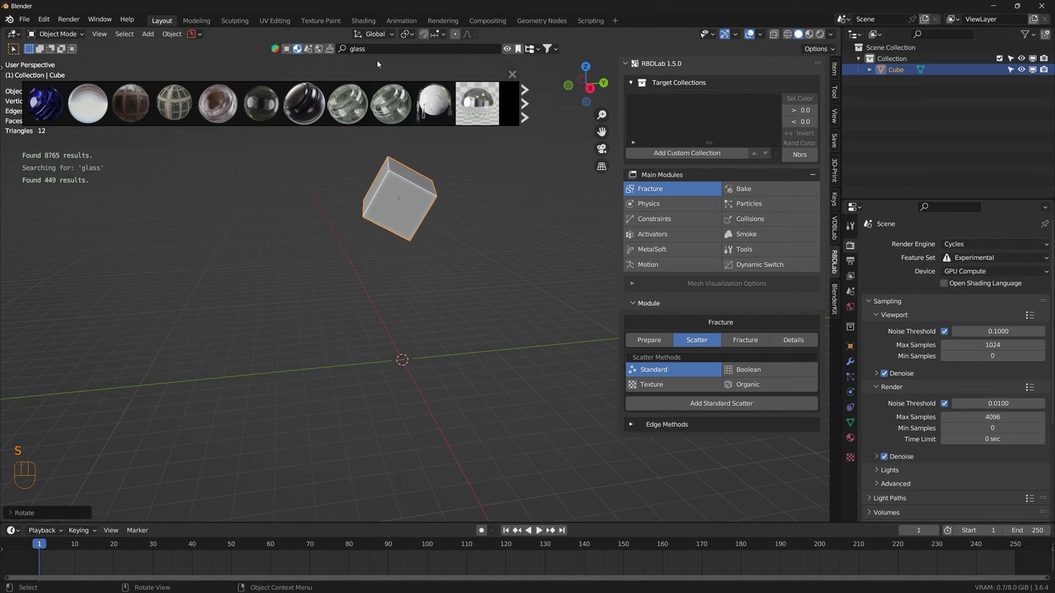
{"action": "left_click", "coordinate": [388, 105]}
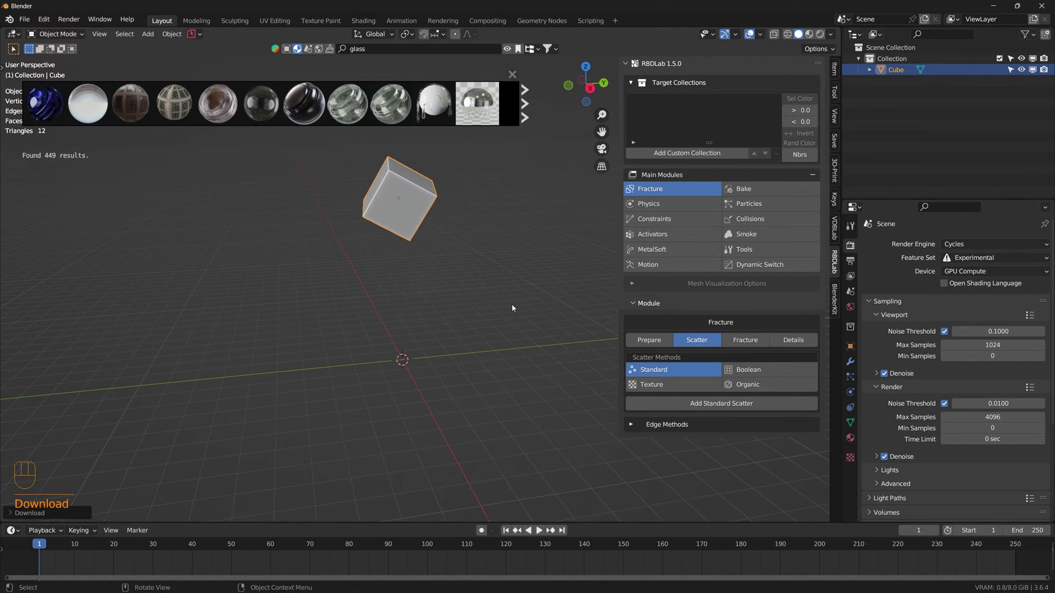
{"action": "left_click", "coordinate": [512, 74]}
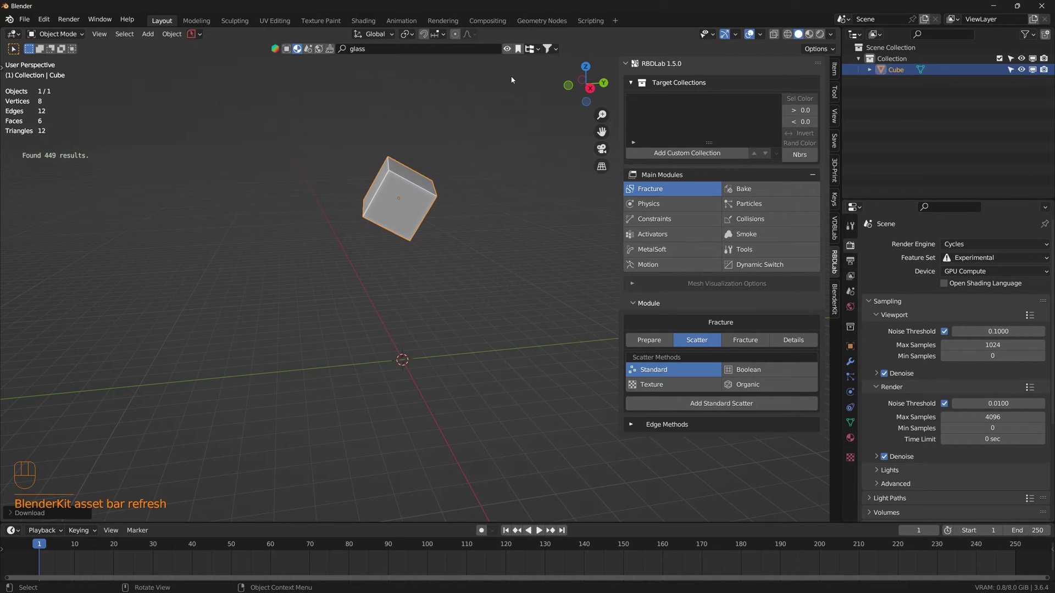
Preview the glass cube in Rendered shading from several angles, then return to Solid shading.
{"action": "left_click", "coordinate": [821, 34]}
{"action": "middle_click_drag", "start_coordinate": [438, 210], "coordinate": [309, 275]}
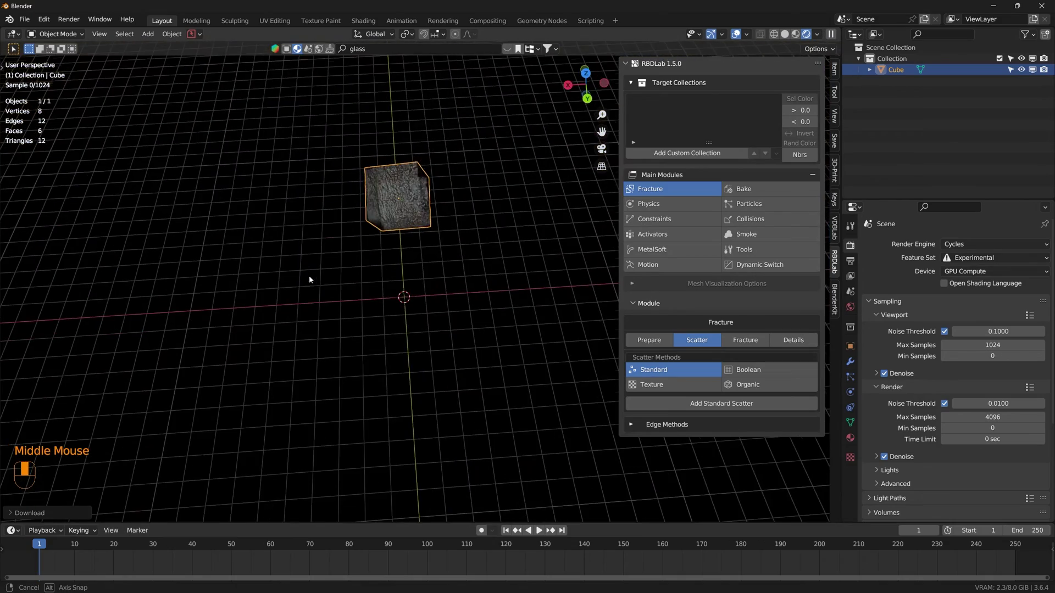
{"action": "middle_click_drag", "start_coordinate": [358, 212], "coordinate": [431, 184]}
{"action": "scroll", "coordinate": [423, 205], "scroll_direction": "up", "scroll_amount": 3}
{"action": "scroll", "coordinate": [423, 205], "scroll_direction": "down", "scroll_amount": 1}
{"action": "left_click", "coordinate": [785, 49]}
{"action": "scroll", "coordinate": [429, 226], "scroll_direction": "down", "scroll_amount": 2}
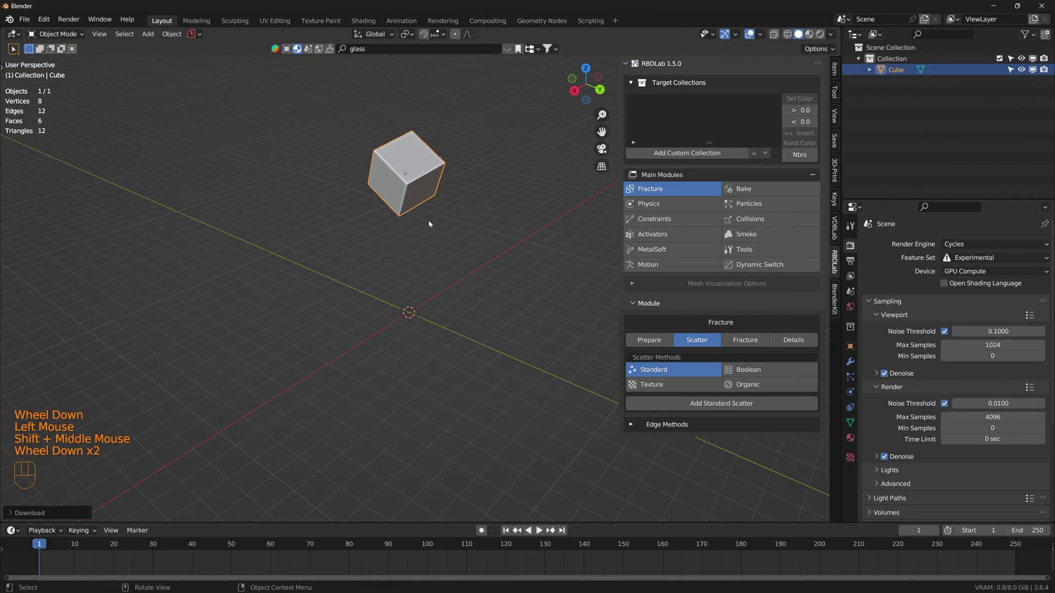
{"action": "middle_click_drag", "start_coordinate": [429, 226], "coordinate": [561, 240], "text": "shift"}
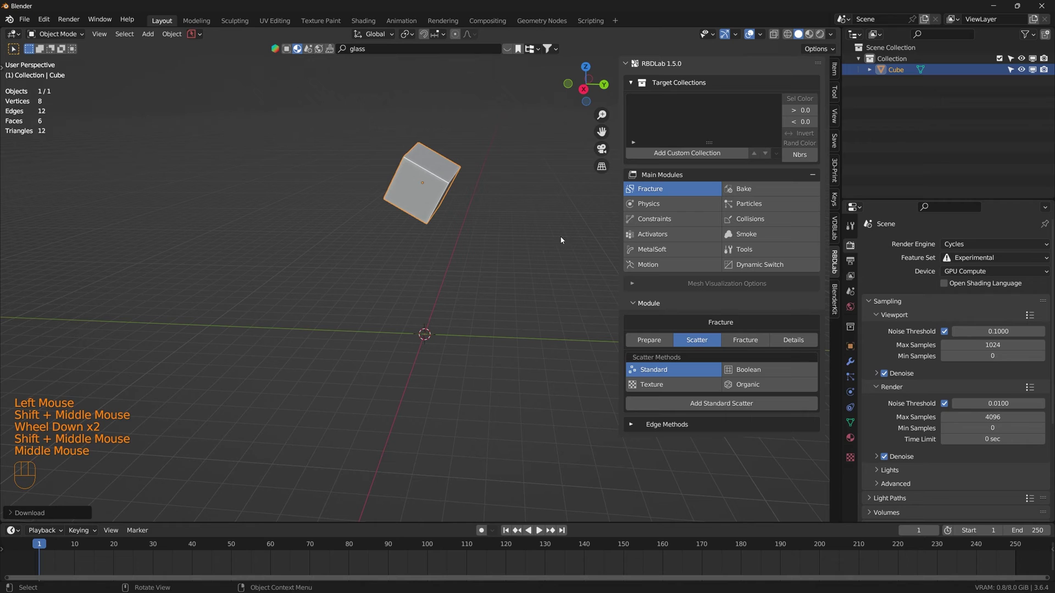
Add and accept a standard scatter, then fracture the cube into 30 chunks.
{"action": "left_click", "coordinate": [726, 404]}
{"action": "scroll", "coordinate": [756, 409], "scroll_direction": "down", "scroll_amount": 2}
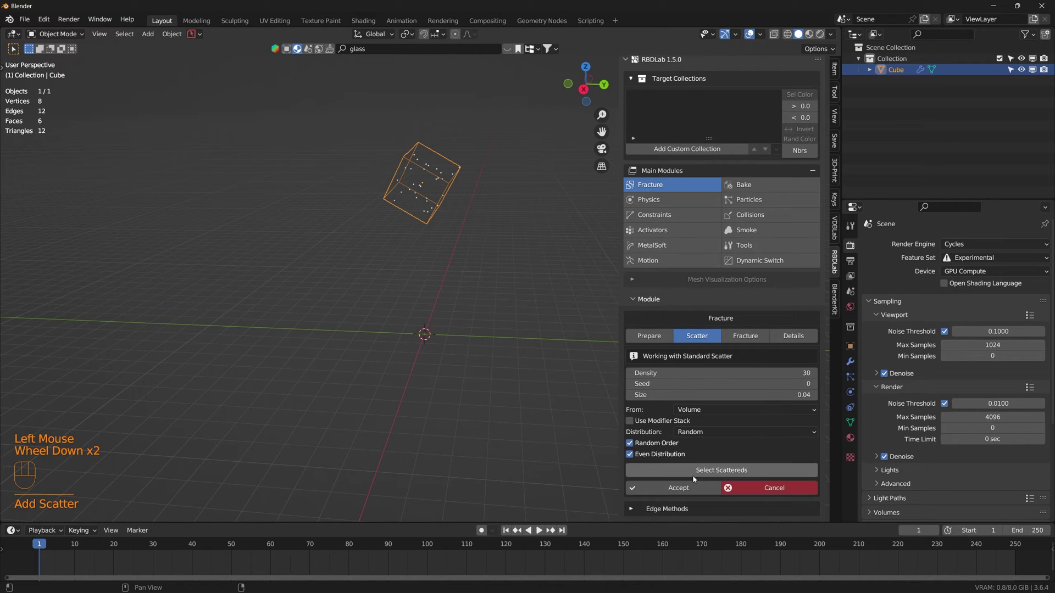
{"action": "left_click", "coordinate": [687, 488]}
{"action": "scroll", "coordinate": [709, 457], "scroll_direction": "down", "scroll_amount": 2}
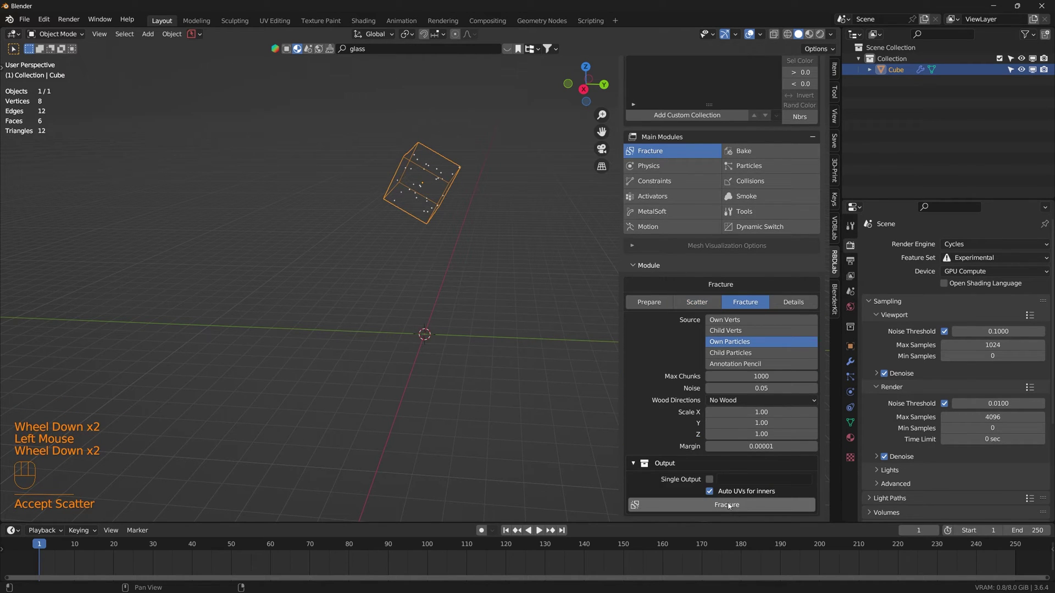
{"action": "left_click", "coordinate": [728, 506]}
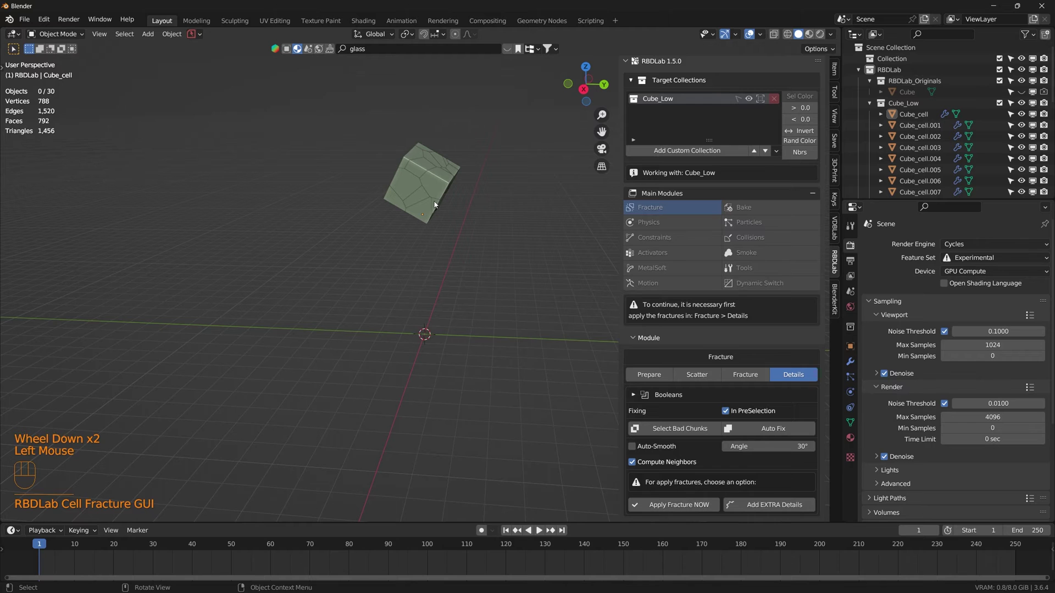
{"action": "middle_click_drag", "start_coordinate": [434, 205], "coordinate": [494, 181]}
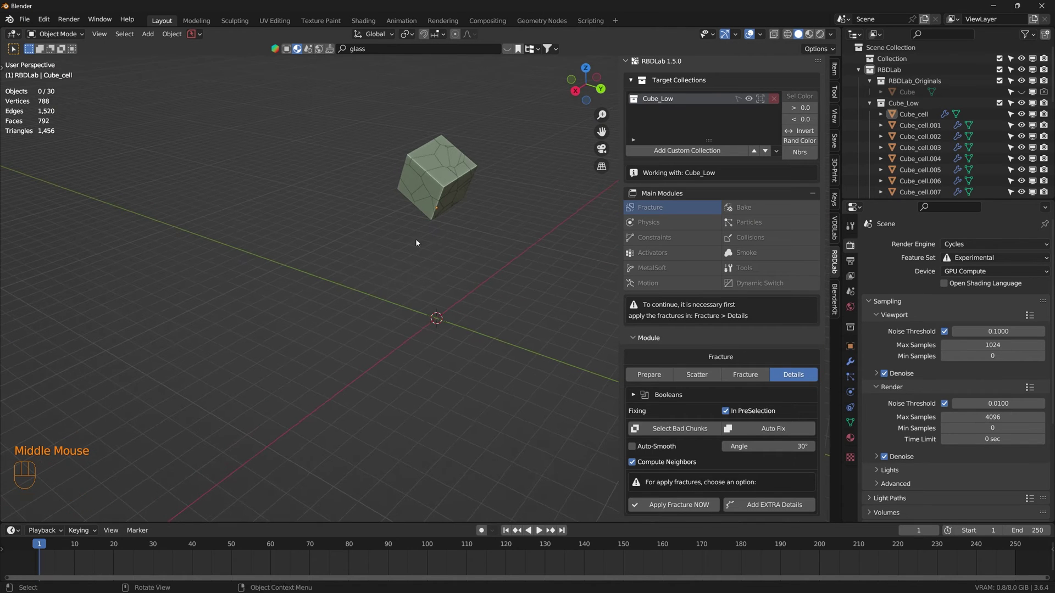
Apply the fracture permanently and preview the chunks in Rendered shading.
{"action": "left_click", "coordinate": [696, 506]}
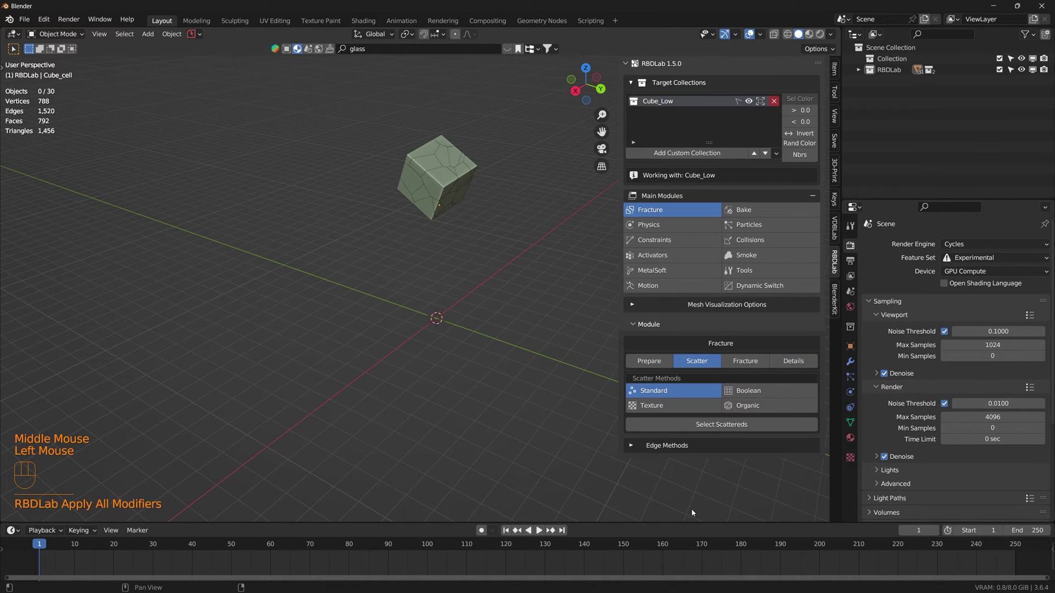
{"action": "left_click", "coordinate": [819, 35]}
{"action": "scroll", "coordinate": [442, 151], "scroll_direction": "up", "scroll_amount": 2}
{"action": "middle_click_drag", "start_coordinate": [441, 151], "coordinate": [416, 223], "text": "shift"}
{"action": "scroll", "coordinate": [417, 223], "scroll_direction": "up", "scroll_amount": 1}
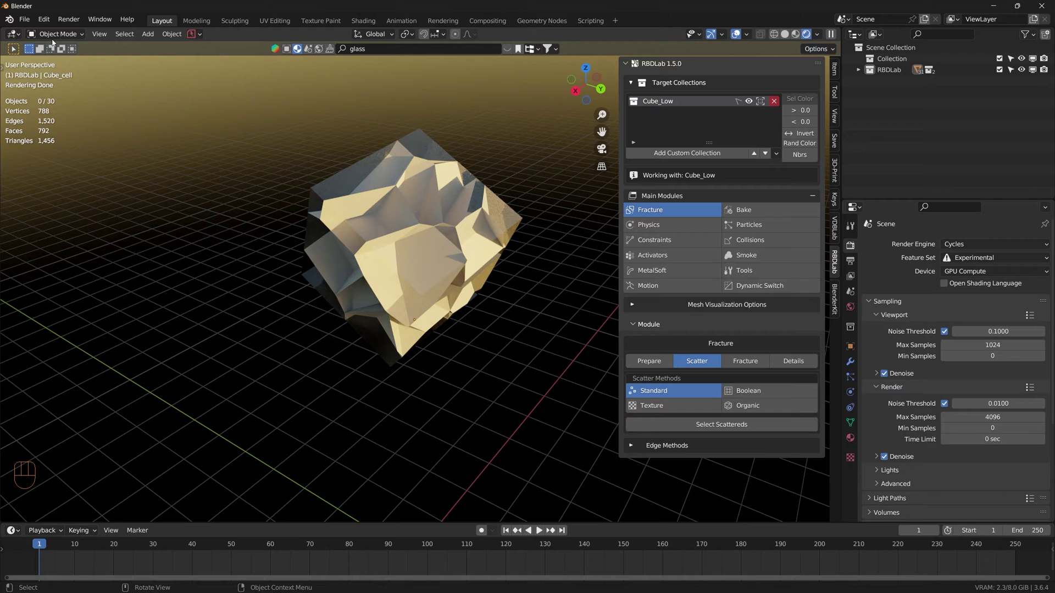
{"action": "left_click", "coordinate": [12, 34]}
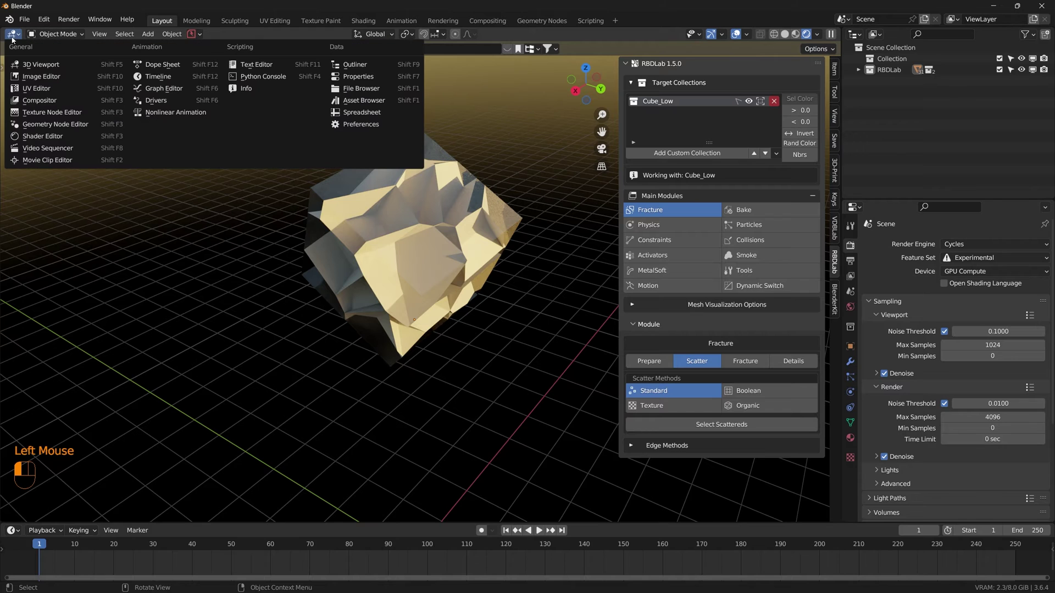
Switch the area to the Shader Editor and delete Cube_Inner_mat's existing nodes.
{"action": "left_click", "coordinate": [47, 136]}
{"action": "middle_click_drag", "start_coordinate": [392, 202], "coordinate": [448, 109], "text": "shift"}
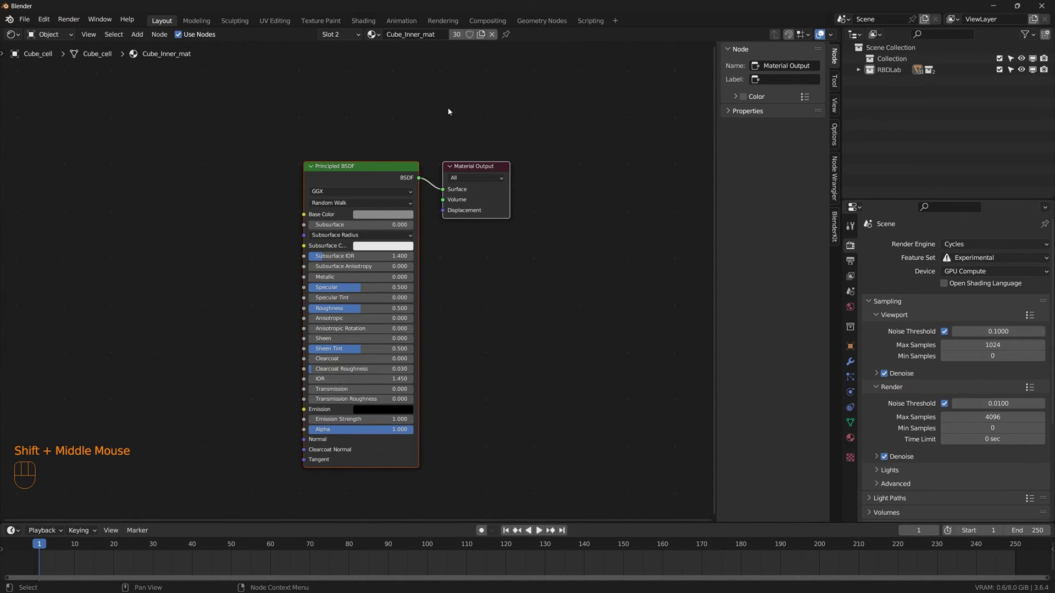
{"action": "left_click_drag", "start_coordinate": [562, 459], "coordinate": [339, 174]}
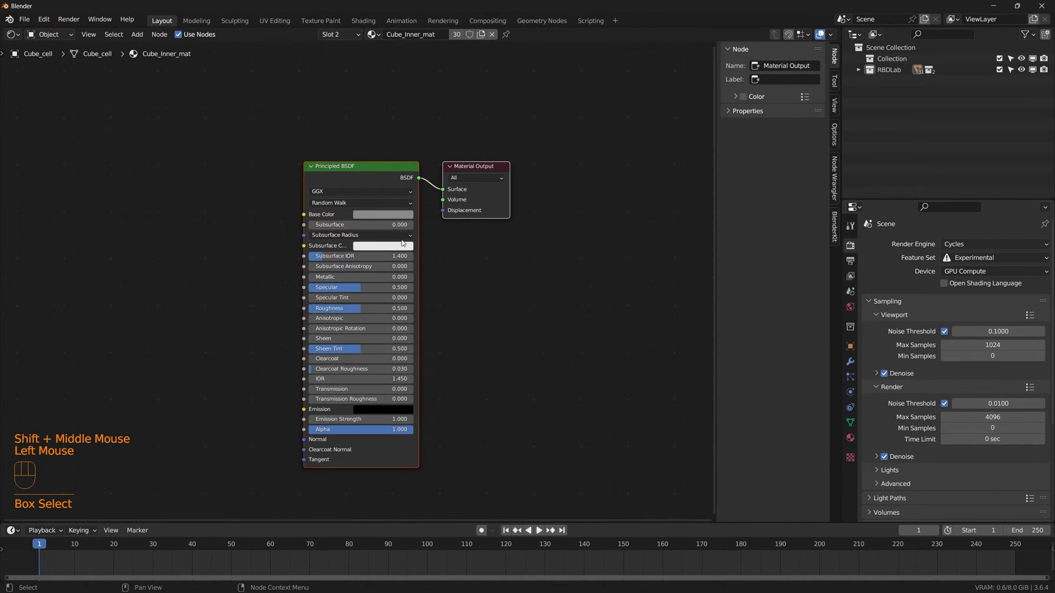
{"action": "key", "text": "x"}
Select and copy every node in the Glass material's node tree.
{"action": "left_click", "coordinate": [356, 34]}
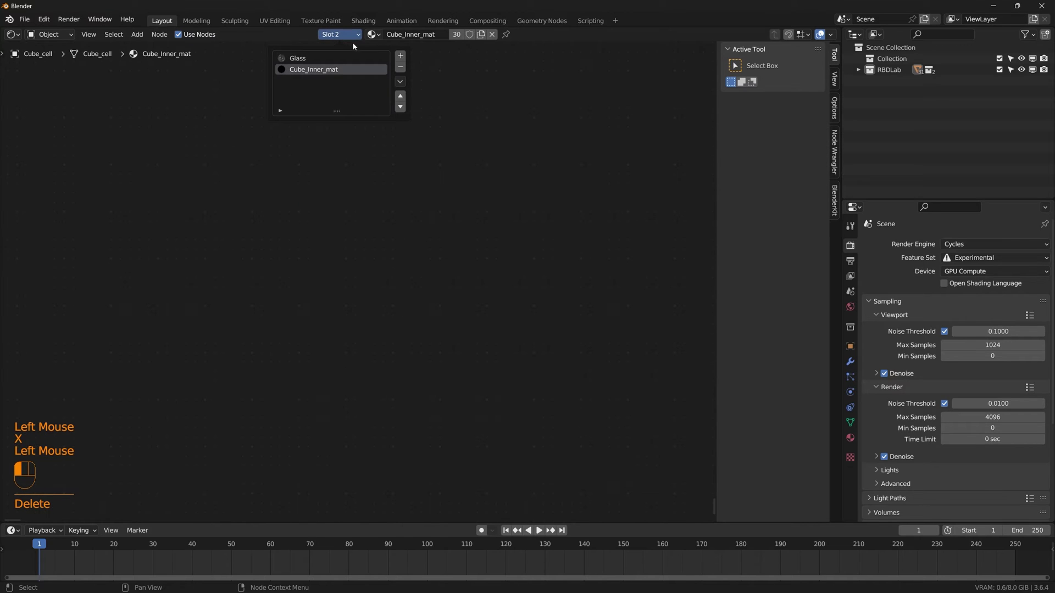
{"action": "left_click", "coordinate": [341, 57]}
{"action": "scroll", "coordinate": [480, 277], "scroll_direction": "down", "scroll_amount": 2}
{"action": "scroll", "coordinate": [480, 281], "scroll_direction": "down", "scroll_amount": 2}
{"action": "scroll", "coordinate": [480, 281], "scroll_direction": "down", "scroll_amount": 1, "text": "shift"}
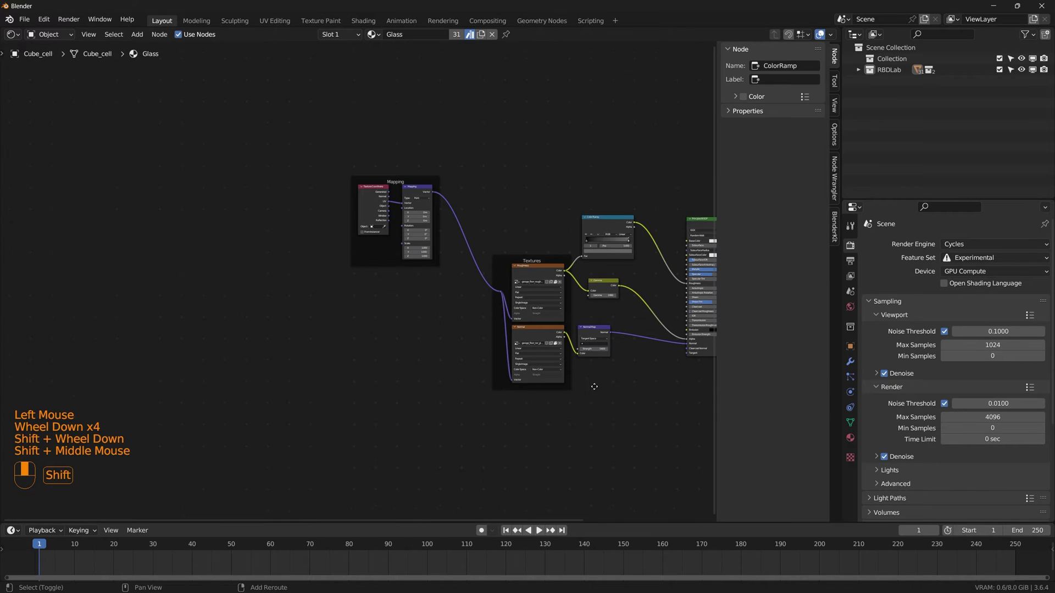
{"action": "middle_click_drag", "start_coordinate": [594, 385], "coordinate": [433, 332], "text": "shift"}
{"action": "key", "text": "a"}
{"action": "key", "text": "ctrl+c"}
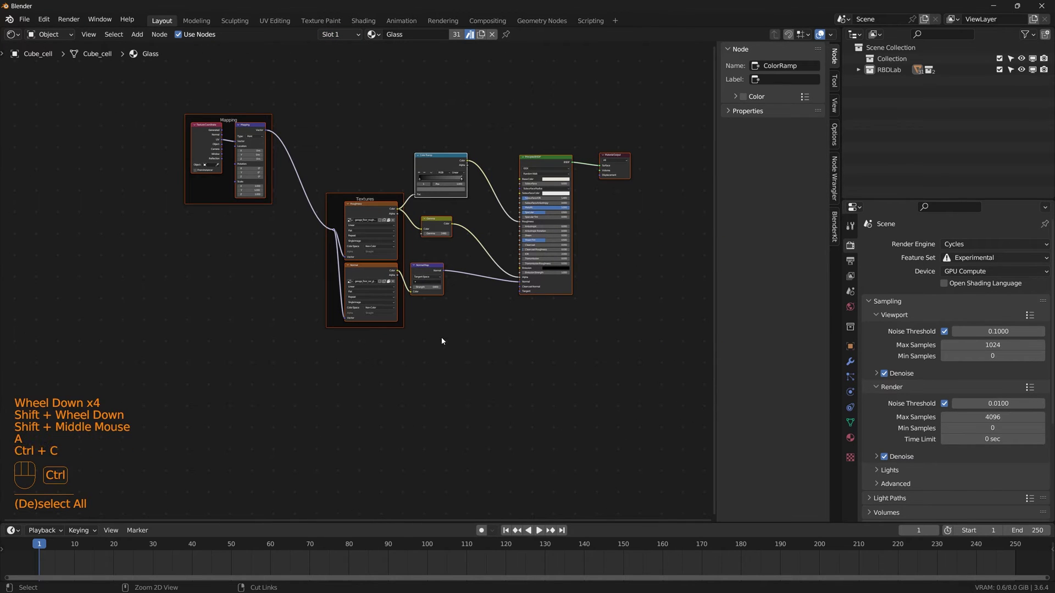
Paste the Glass nodes into Cube_Inner_mat and turn the area back into a 3D Viewport.
{"action": "left_click", "coordinate": [355, 36]}
{"action": "left_click", "coordinate": [341, 70]}
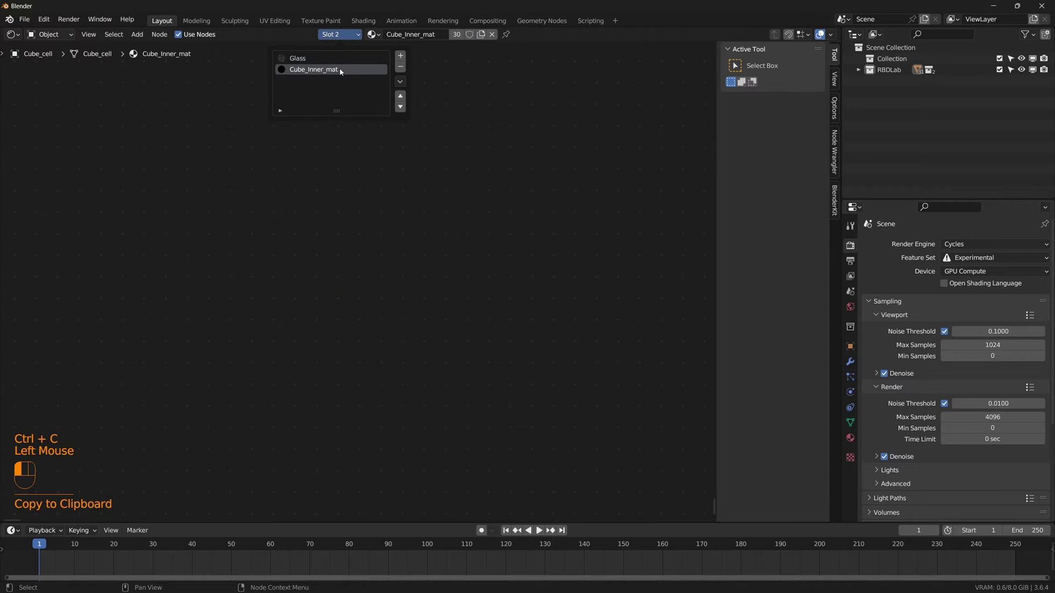
{"action": "left_click", "coordinate": [391, 259]}
{"action": "key", "text": "ctrl+v"}
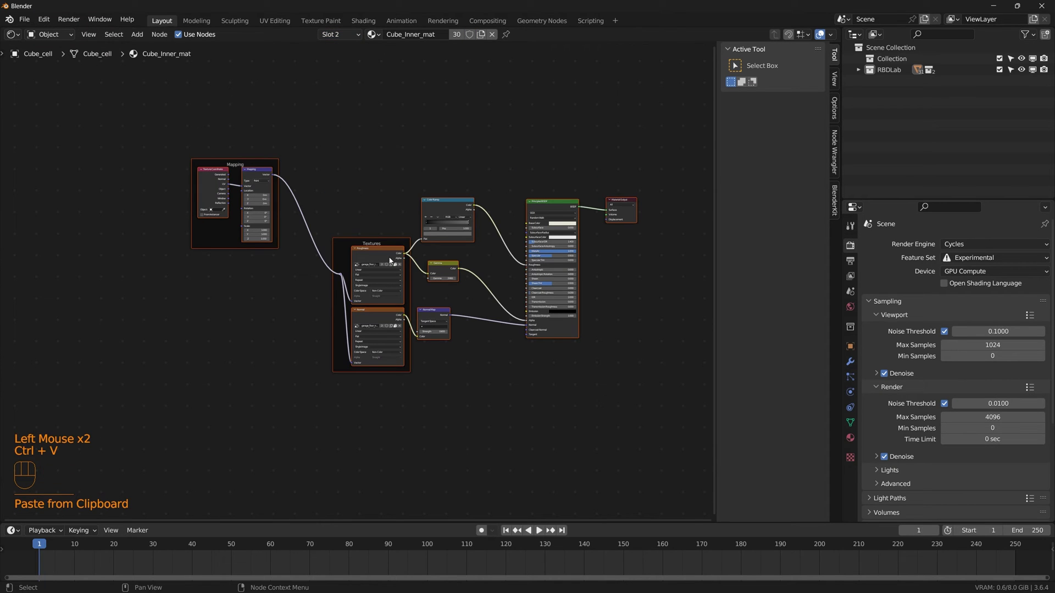
{"action": "left_click", "coordinate": [205, 89]}
{"action": "left_click", "coordinate": [9, 35]}
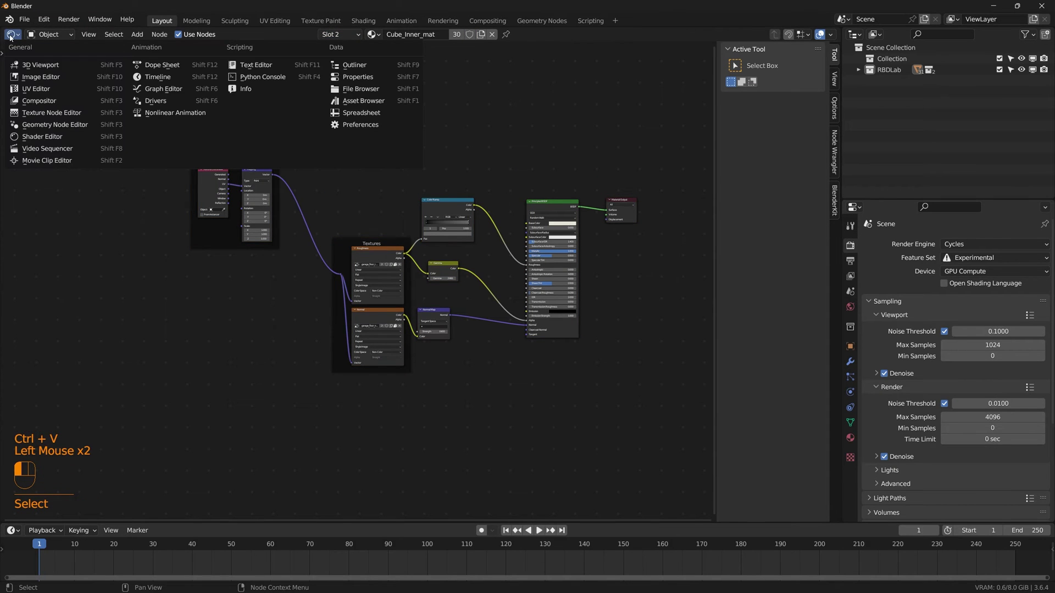
{"action": "left_click", "coordinate": [33, 67]}
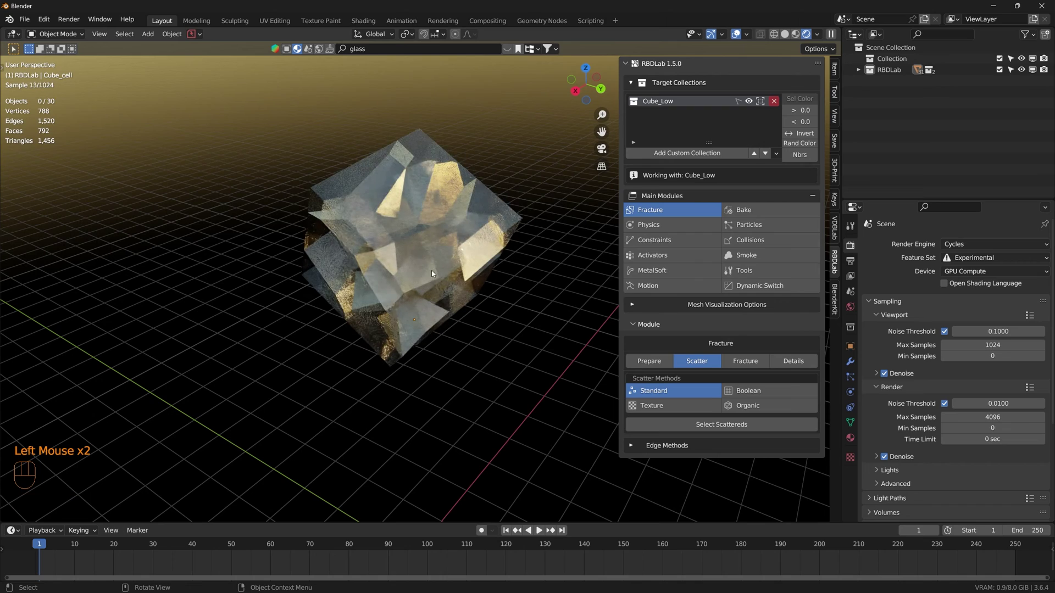
{"action": "middle_click_drag", "start_coordinate": [432, 270], "coordinate": [436, 412]}
{"action": "scroll", "coordinate": [549, 262], "scroll_direction": "down", "scroll_amount": 2}
{"action": "scroll", "coordinate": [426, 366], "scroll_direction": "down", "scroll_amount": 1}
{"action": "scroll", "coordinate": [426, 365], "scroll_direction": "down", "scroll_amount": 2}
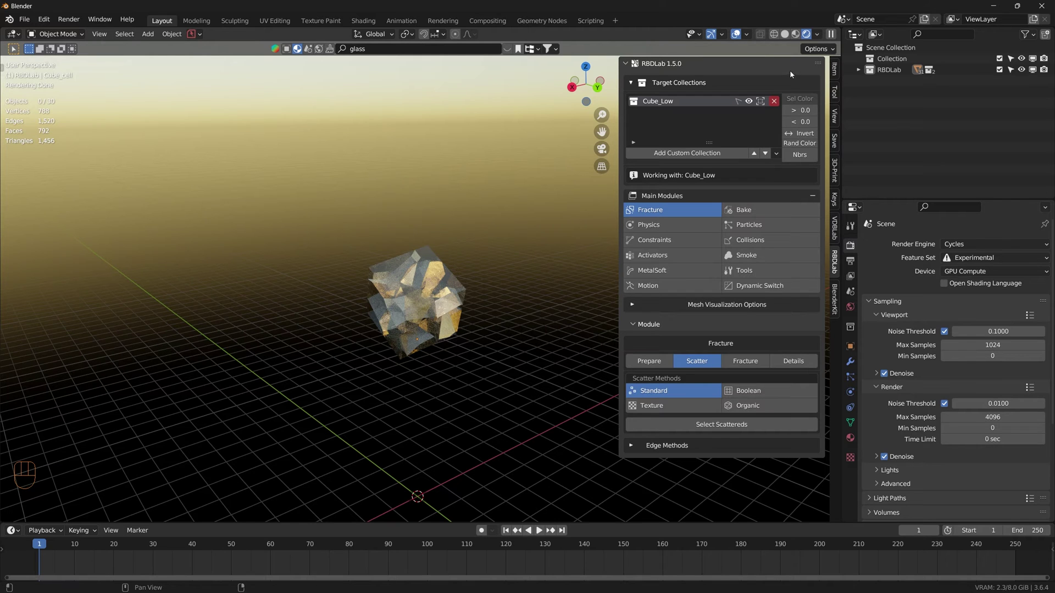
In Solid shading, add an RBDLab ground floor and hide its plane.
{"action": "left_click", "coordinate": [785, 33]}
{"action": "middle_click_drag", "start_coordinate": [657, 258], "coordinate": [647, 225], "text": "shift"}
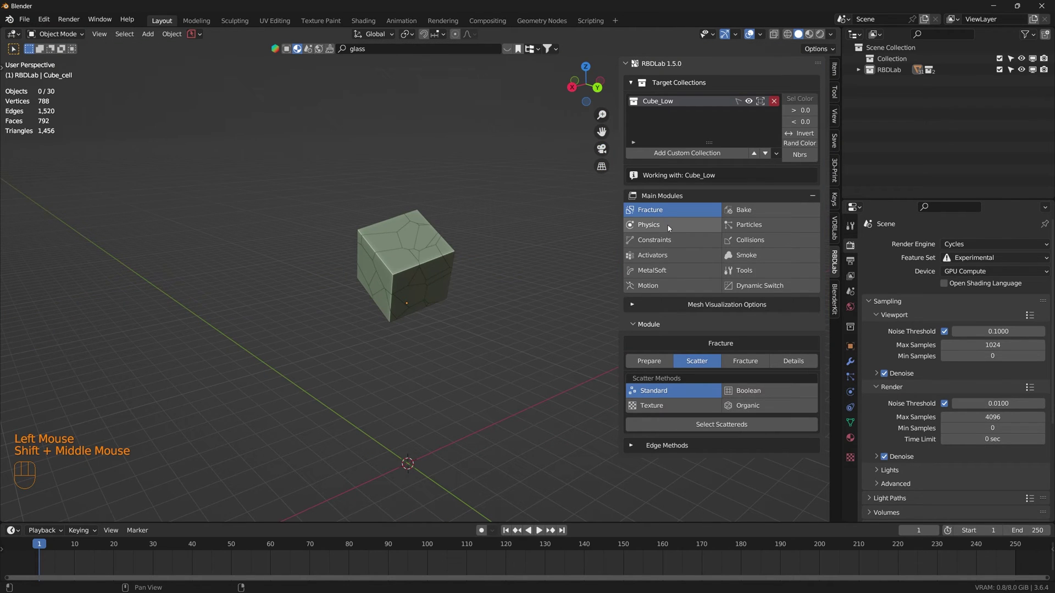
{"action": "left_click", "coordinate": [669, 229]}
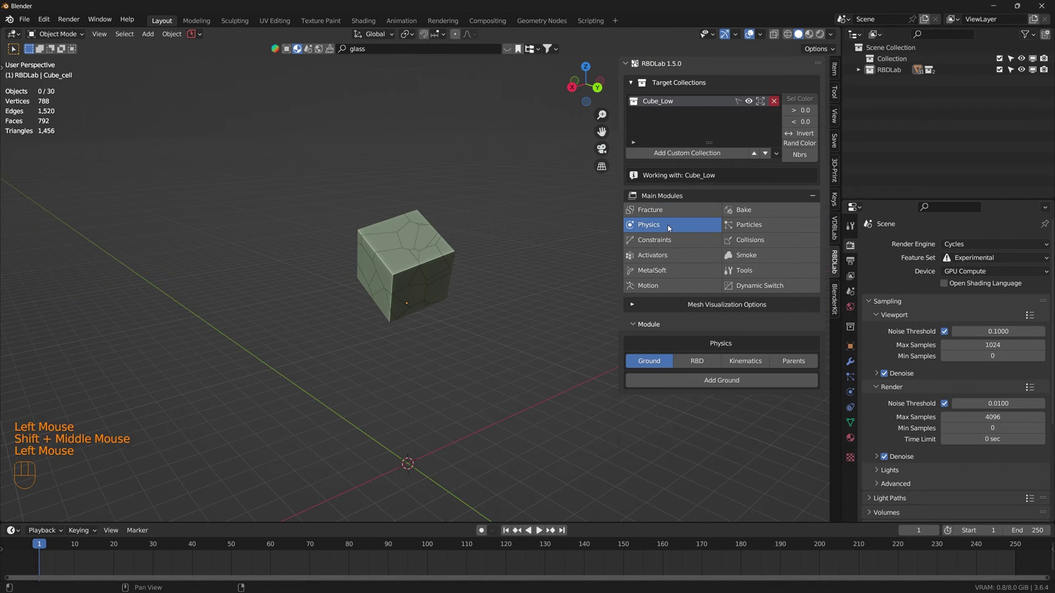
{"action": "left_click", "coordinate": [723, 380]}
{"action": "scroll", "coordinate": [543, 424], "scroll_direction": "down", "scroll_amount": 2}
{"action": "middle_click_drag", "start_coordinate": [543, 424], "coordinate": [544, 341], "text": "shift"}
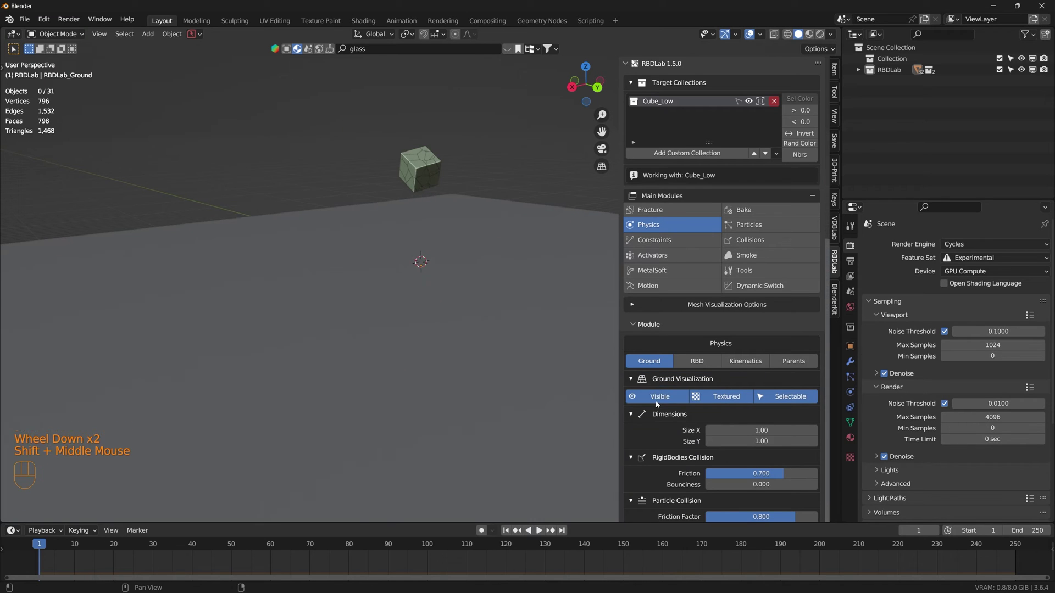
{"action": "left_click", "coordinate": [727, 396]}
Make the chunks rigid bodies, play the test fall, and rewind to frame 1.
{"action": "left_click", "coordinate": [706, 360]}
{"action": "scroll", "coordinate": [697, 400], "scroll_direction": "down", "scroll_amount": 2}
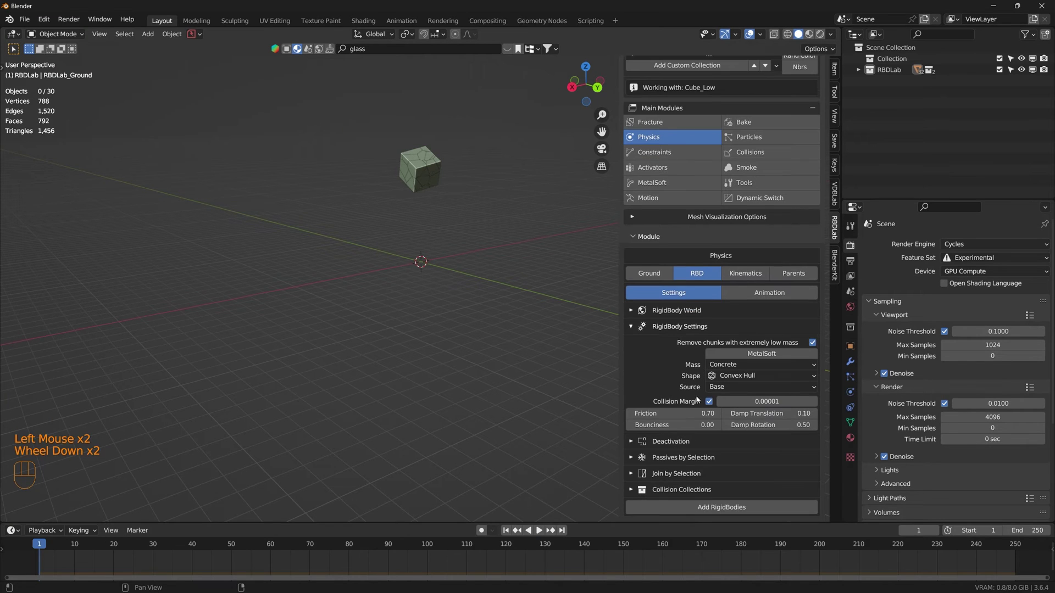
{"action": "left_click", "coordinate": [714, 508]}
{"action": "key", "text": "space"}
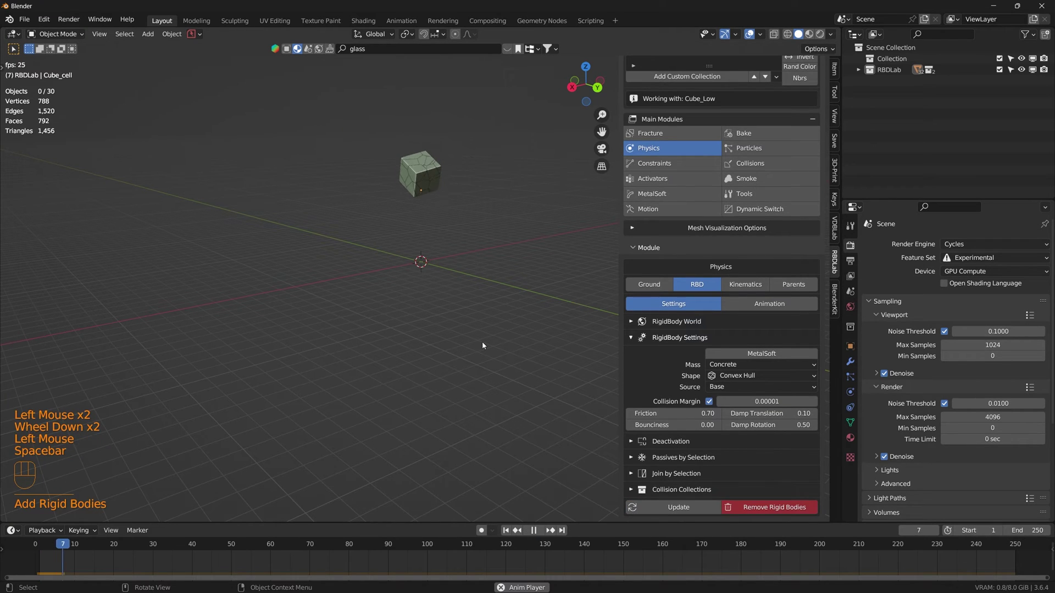
{"action": "key", "text": "space"}
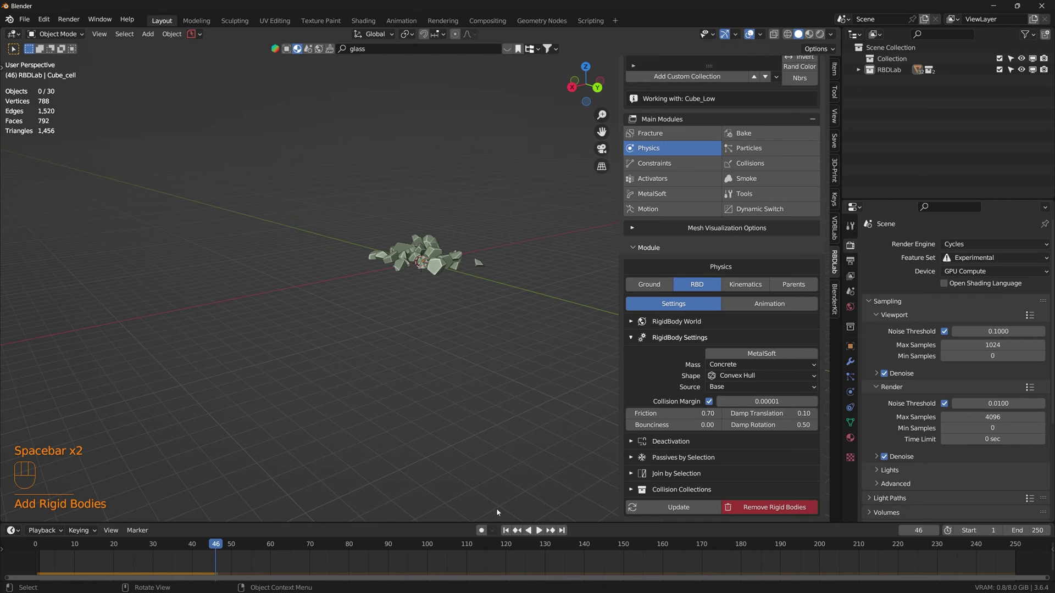
{"action": "left_click", "coordinate": [506, 531]}
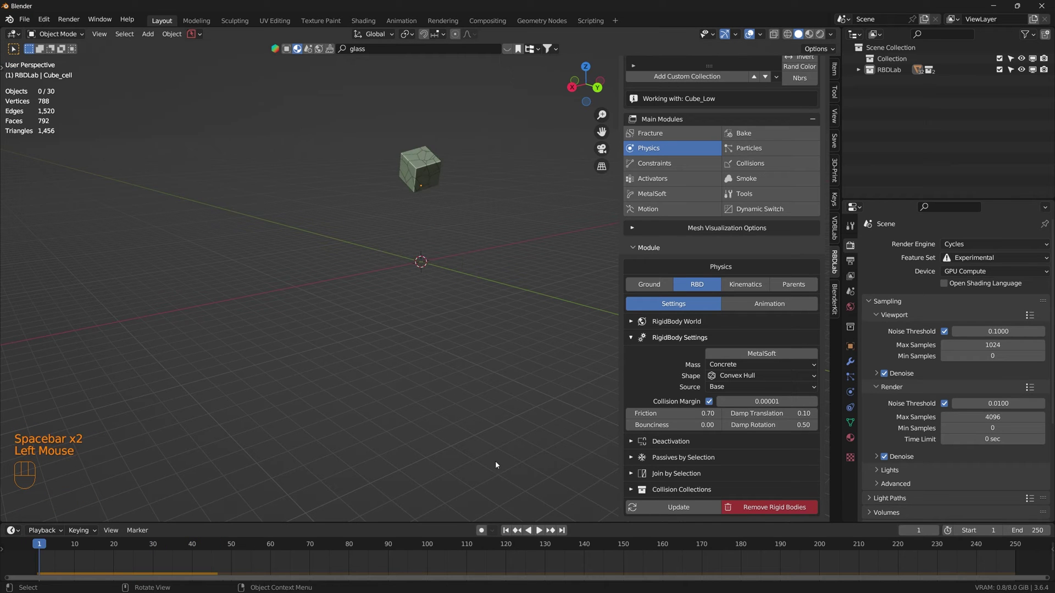
{"action": "left_click", "coordinate": [820, 34]}
{"action": "middle_click_drag", "start_coordinate": [448, 212], "coordinate": [463, 195]}
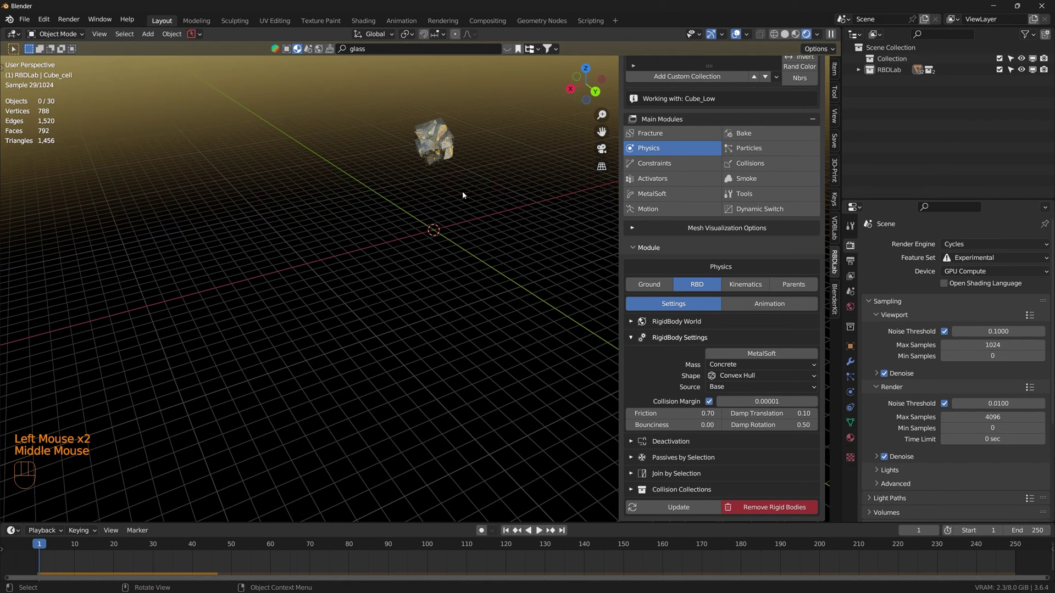
{"action": "key", "text": "space"}
{"action": "scroll", "coordinate": [467, 209], "scroll_direction": "up", "scroll_amount": 3}
{"action": "key", "text": "space"}
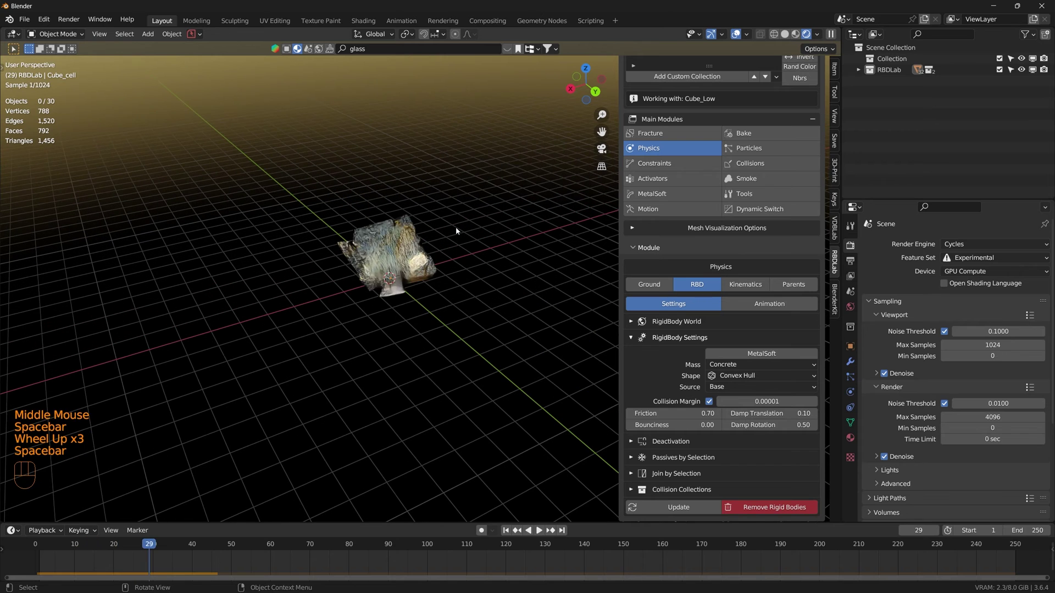
{"action": "key", "text": "space"}
{"action": "key", "text": "space"}
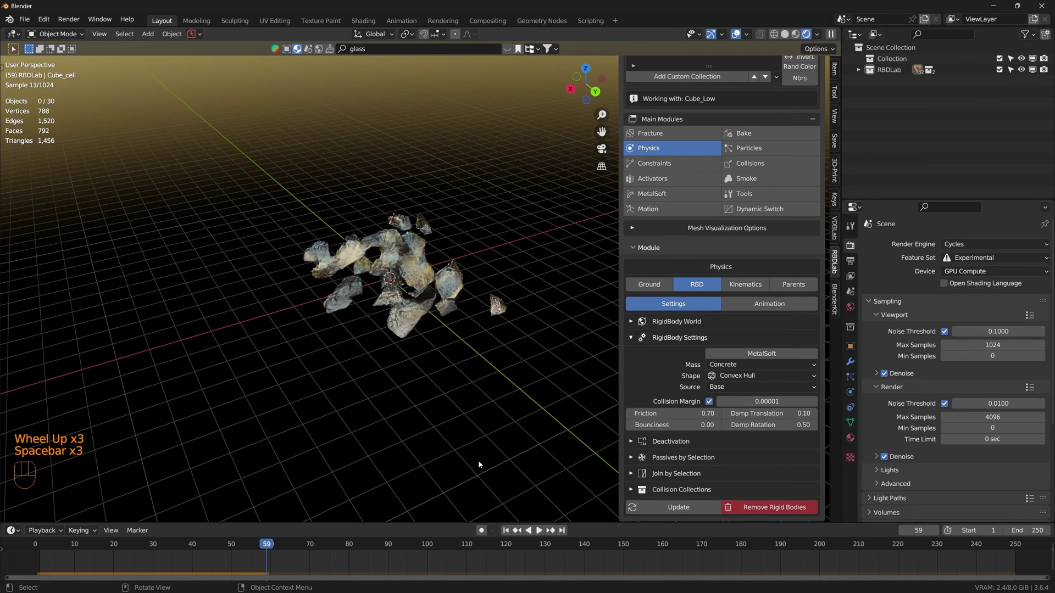
{"action": "left_click", "coordinate": [505, 530]}
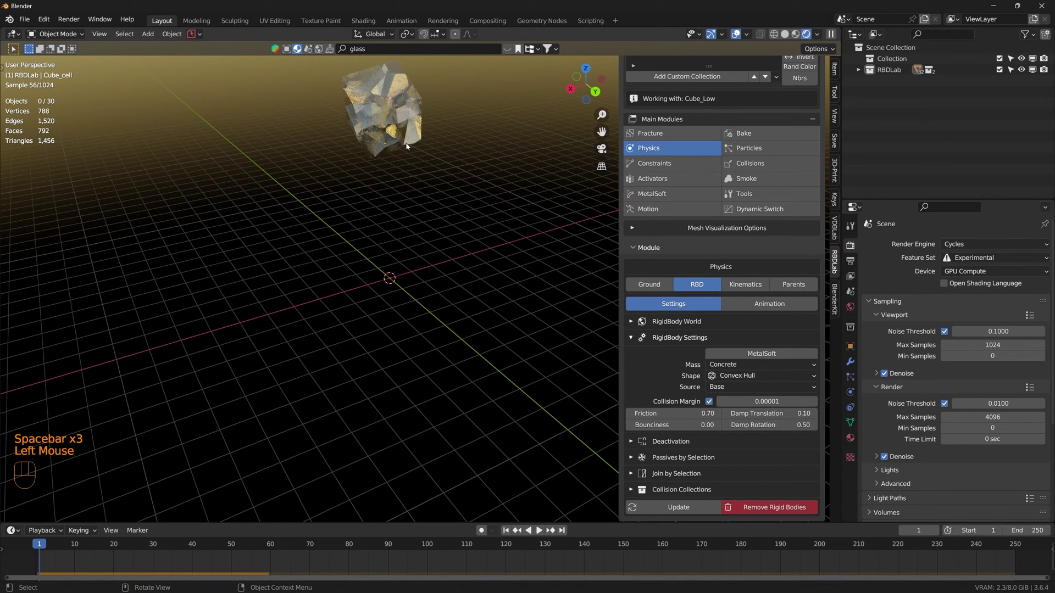
{"action": "middle_click_drag", "start_coordinate": [419, 140], "coordinate": [401, 126]}
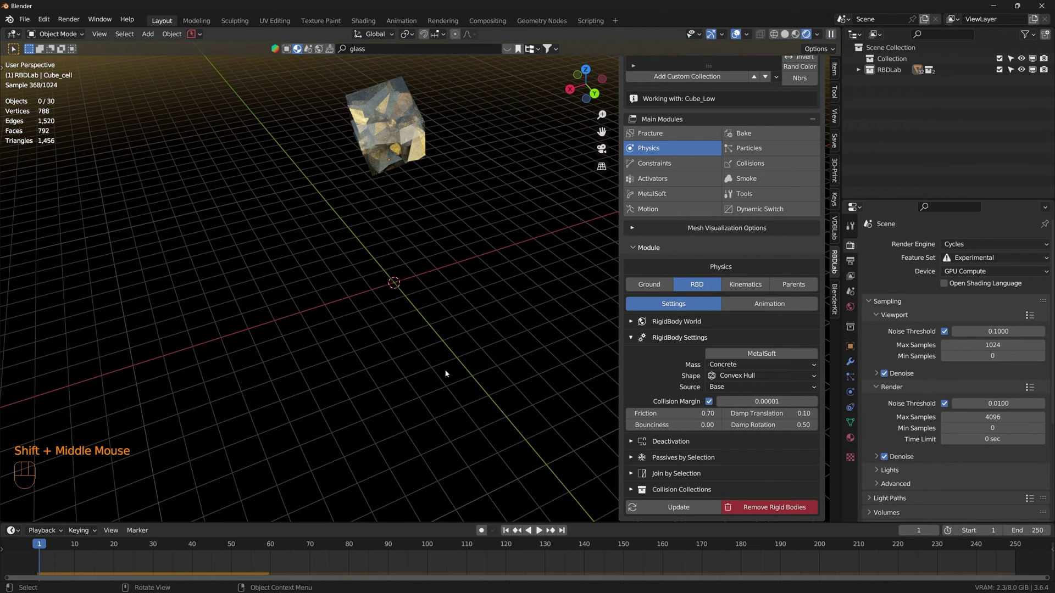
{"action": "key", "text": "space"}
{"action": "key", "text": "space"}
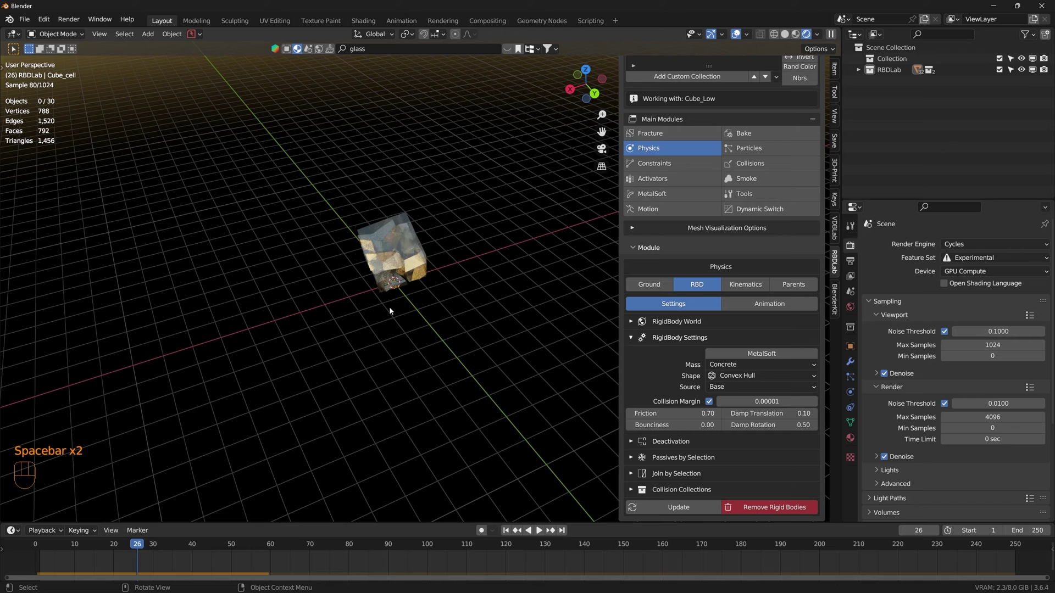
{"action": "key", "text": "space"}
{"action": "key", "text": "space"}
{"action": "scroll", "coordinate": [436, 323], "scroll_direction": "up", "scroll_amount": 3}
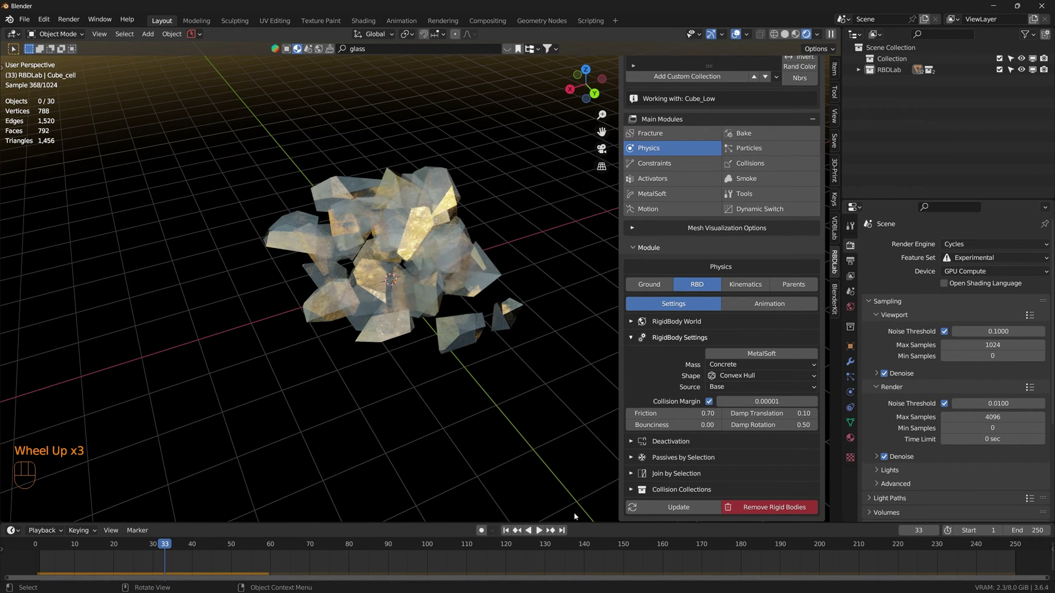
{"action": "left_click", "coordinate": [505, 530]}
Remove the rigid bodies from the chunks and return to frame 1.
{"action": "left_click", "coordinate": [784, 34]}
{"action": "scroll", "coordinate": [461, 383], "scroll_direction": "down", "scroll_amount": 2}
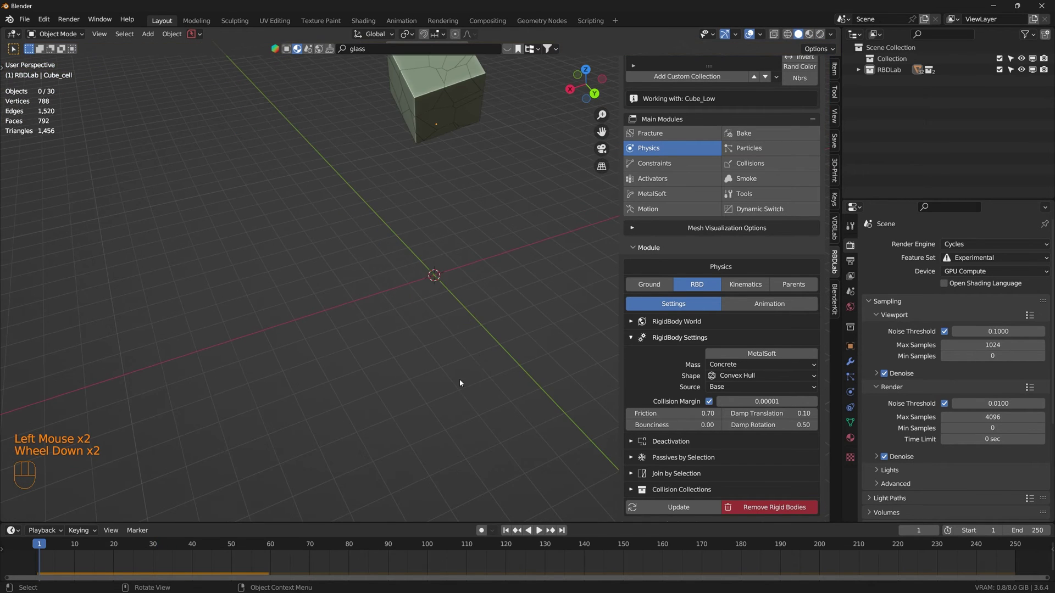
{"action": "middle_click_drag", "start_coordinate": [459, 379], "coordinate": [495, 308], "text": "shift"}
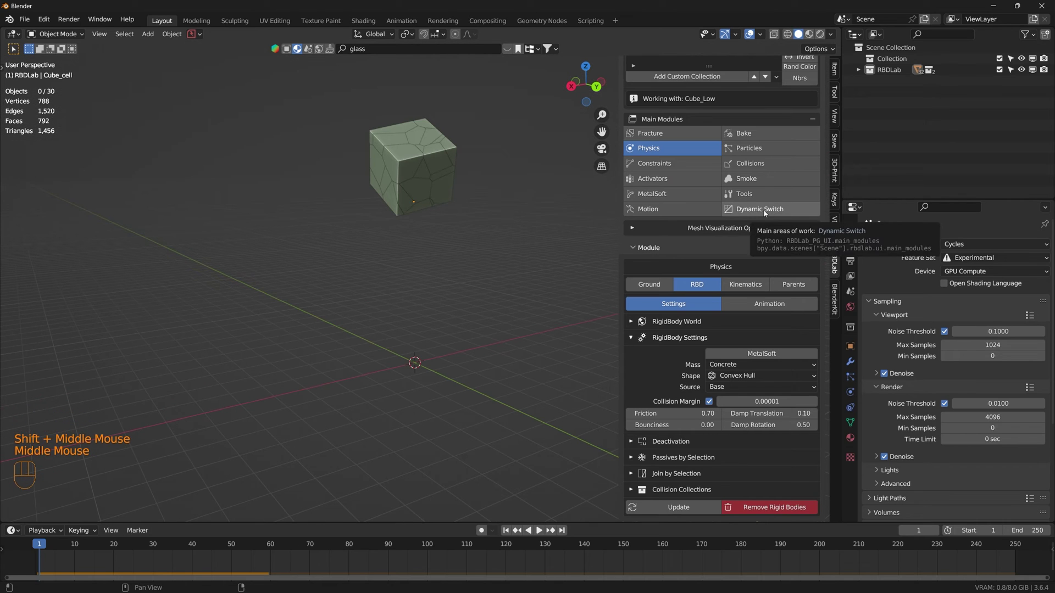
{"action": "left_click", "coordinate": [777, 512]}
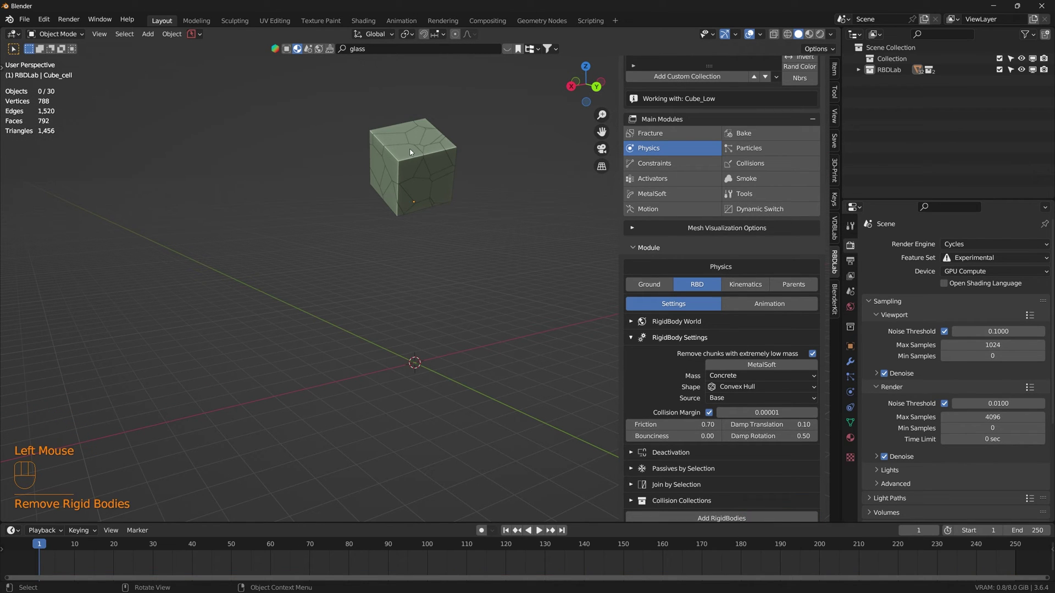
{"action": "left_click", "coordinate": [504, 531]}
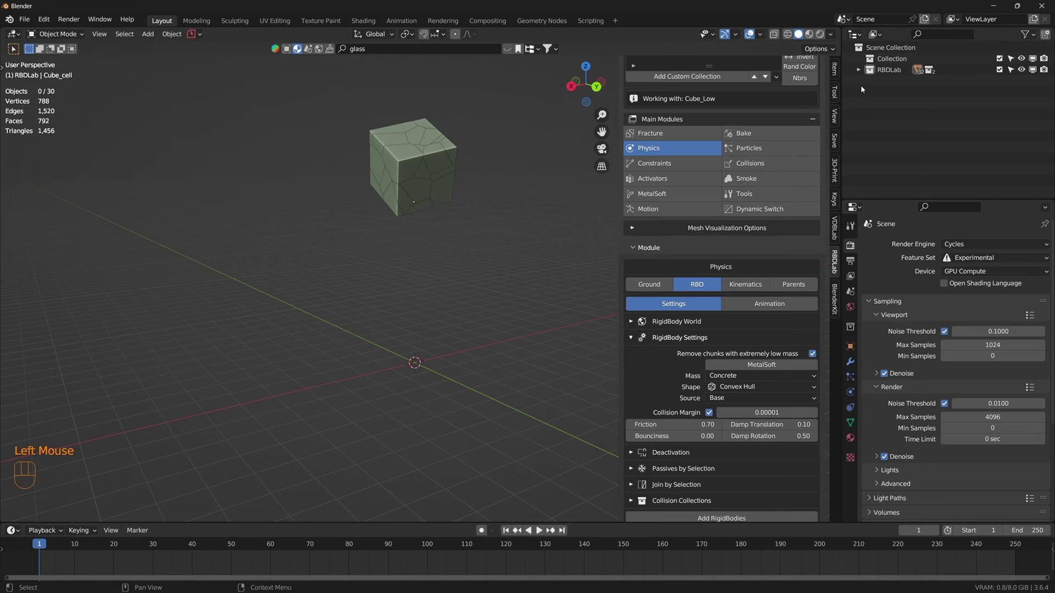
Expand RBDLab_Originals in the Outliner, make the original Cube visible and select it.
{"action": "left_click", "coordinate": [859, 69]}
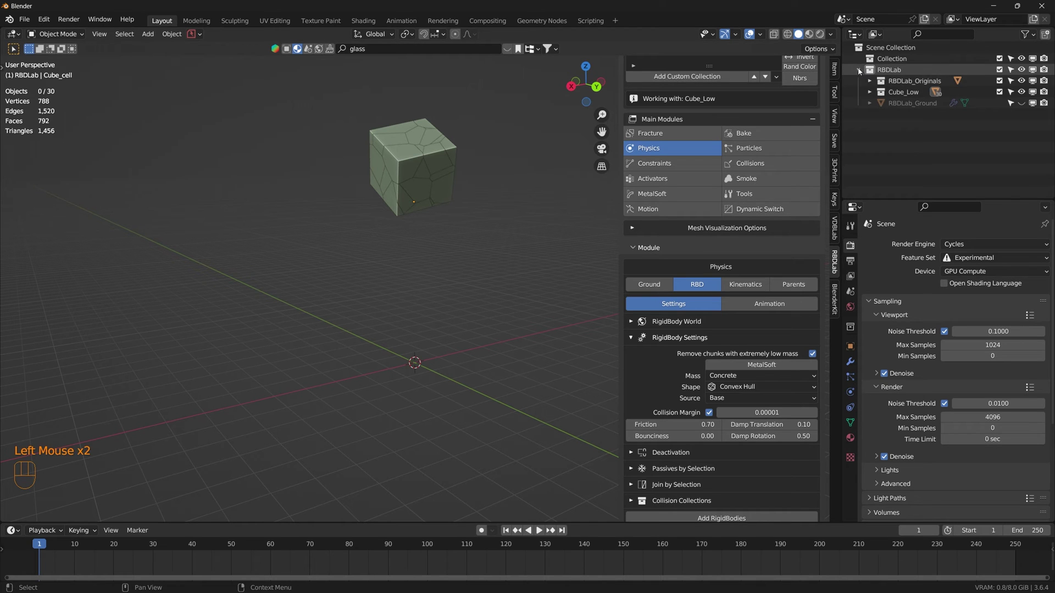
{"action": "left_click", "coordinate": [907, 93]}
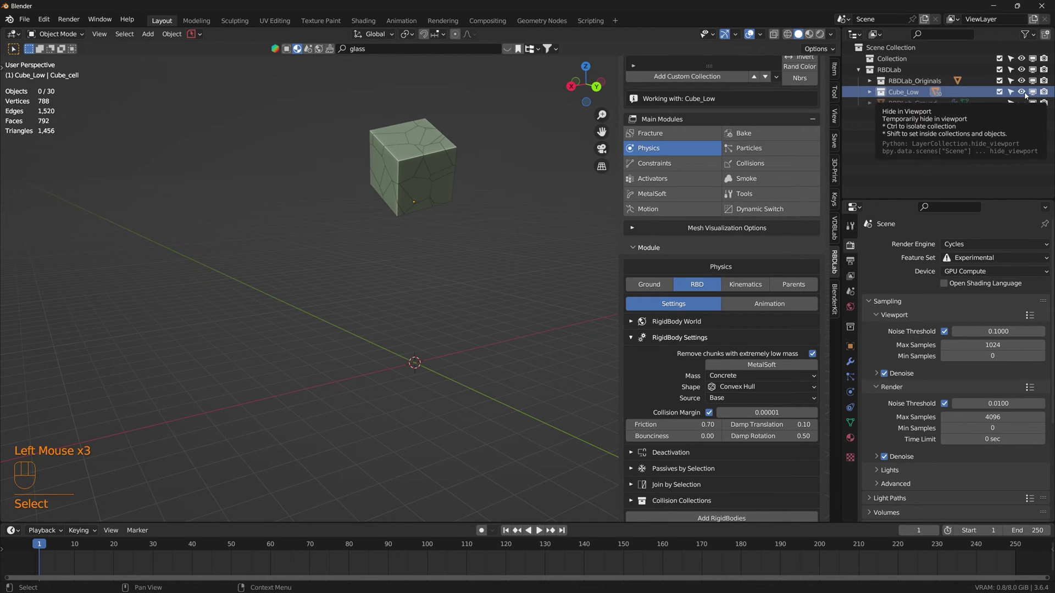
{"action": "left_click", "coordinate": [868, 80]}
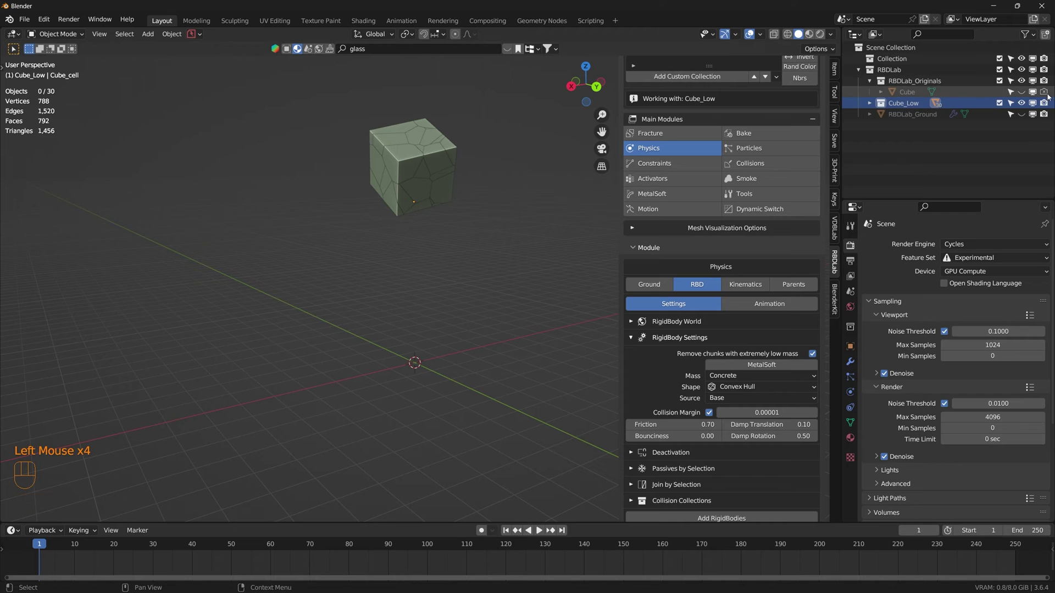
{"action": "left_click", "coordinate": [1022, 92]}
{"action": "left_click", "coordinate": [911, 92]}
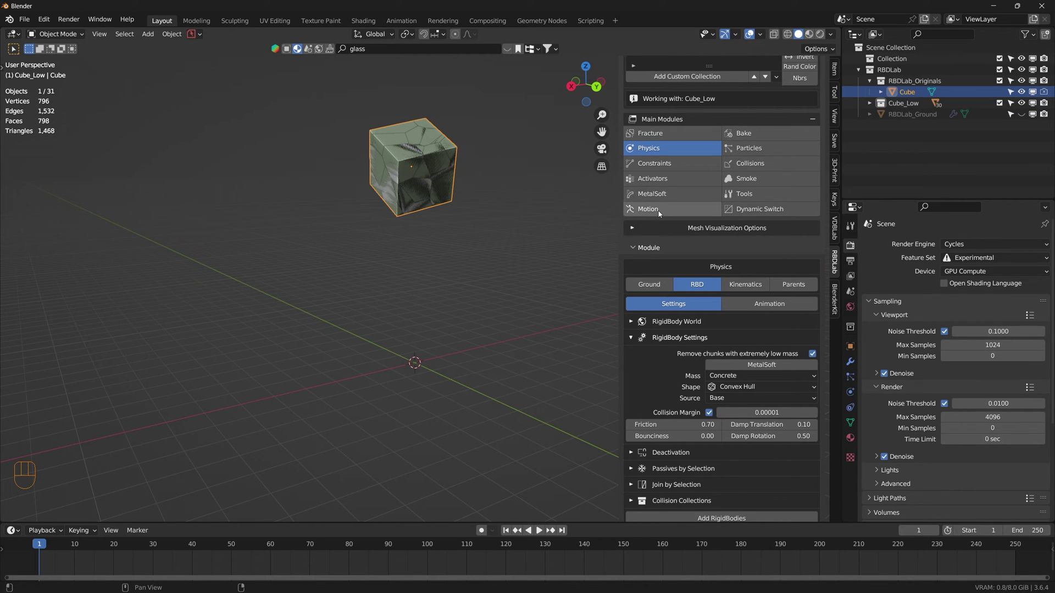
Set the Cube as an active rigid body with Motion > Set RBD and make the ground visible.
{"action": "scroll", "coordinate": [662, 211], "scroll_direction": "up", "scroll_amount": 2}
{"action": "scroll", "coordinate": [670, 209], "scroll_direction": "down", "scroll_amount": 2}
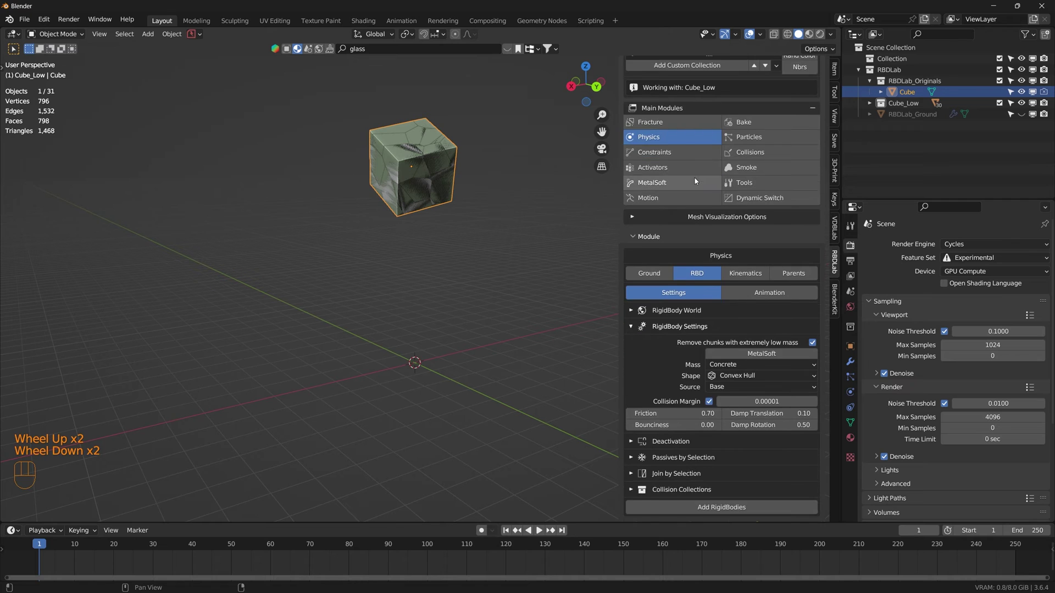
{"action": "left_click", "coordinate": [676, 203]}
{"action": "left_click", "coordinate": [671, 394]}
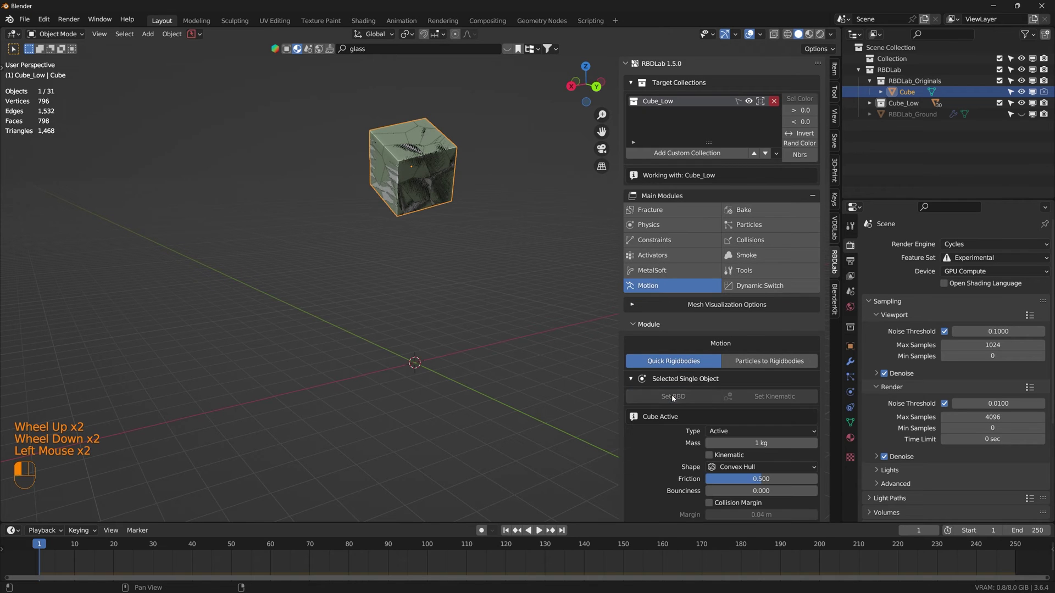
{"action": "left_click", "coordinate": [655, 224]}
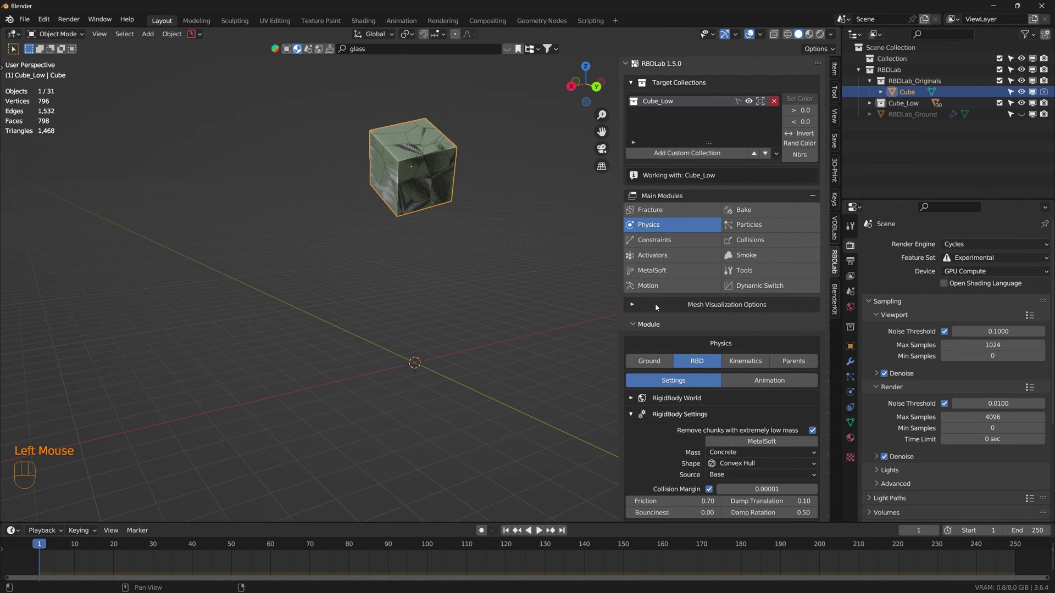
{"action": "left_click", "coordinate": [649, 361]}
{"action": "left_click", "coordinate": [662, 397]}
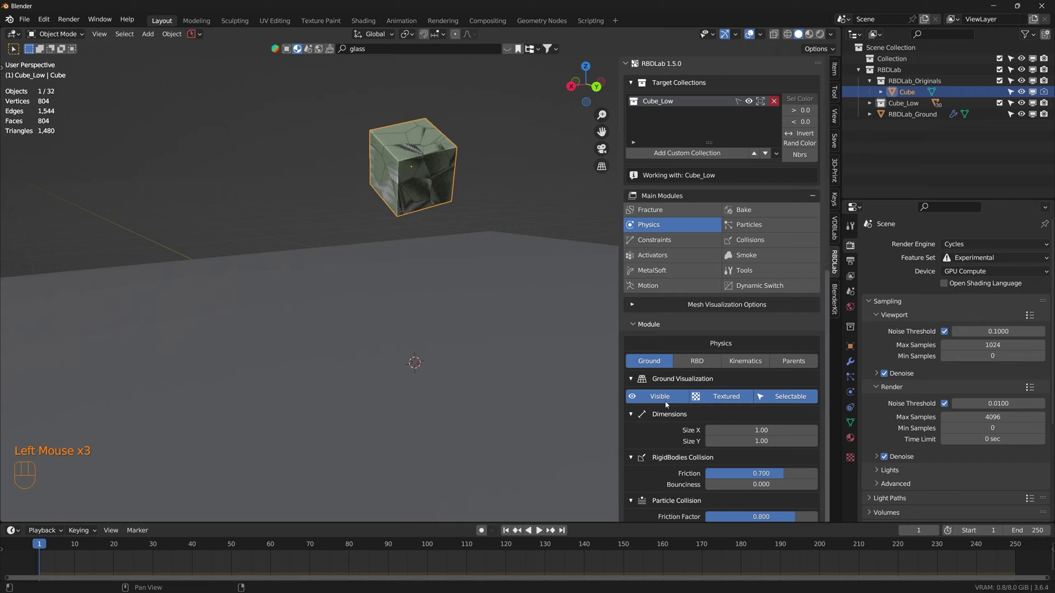
Play the cube falling onto the ground twice and reset to frame 1.
{"action": "middle_click_drag", "start_coordinate": [460, 400], "coordinate": [460, 361], "text": "shift"}
{"action": "key", "text": "space"}
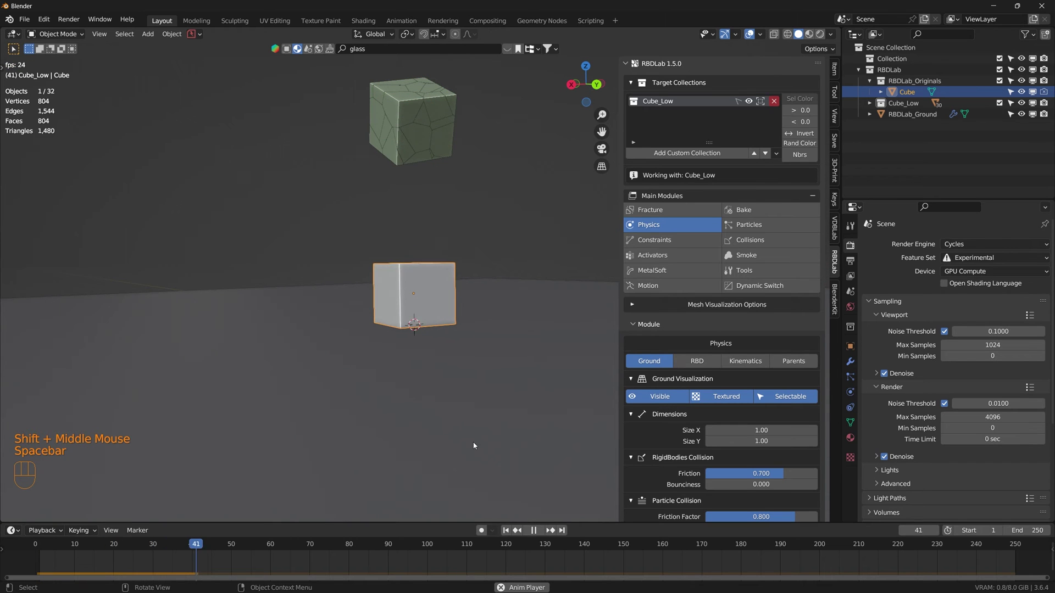
{"action": "key", "text": "space"}
{"action": "left_click", "coordinate": [506, 531]}
{"action": "key", "text": "space"}
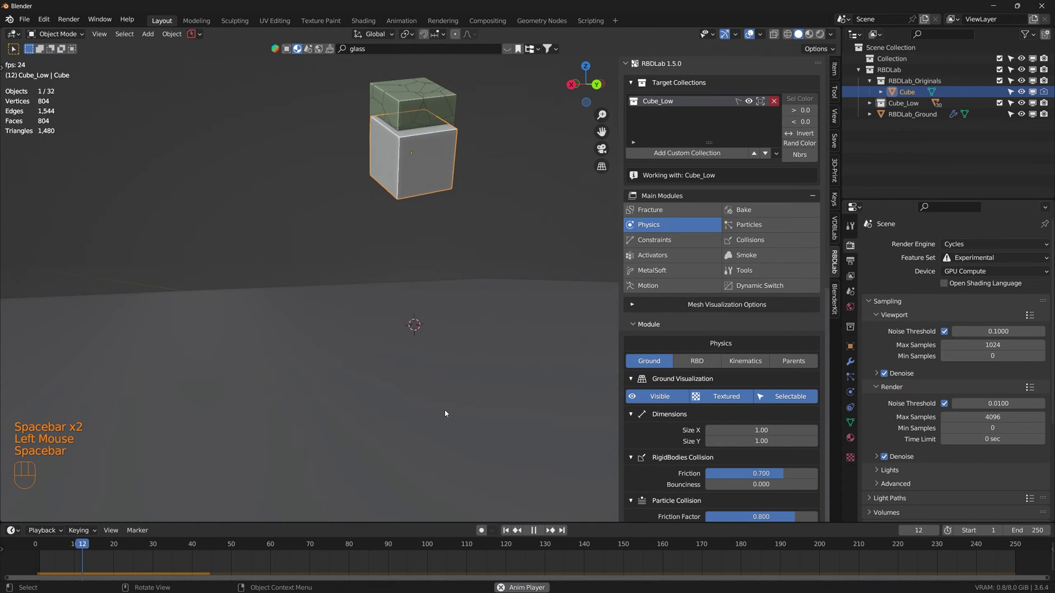
{"action": "left_click", "coordinate": [506, 531]}
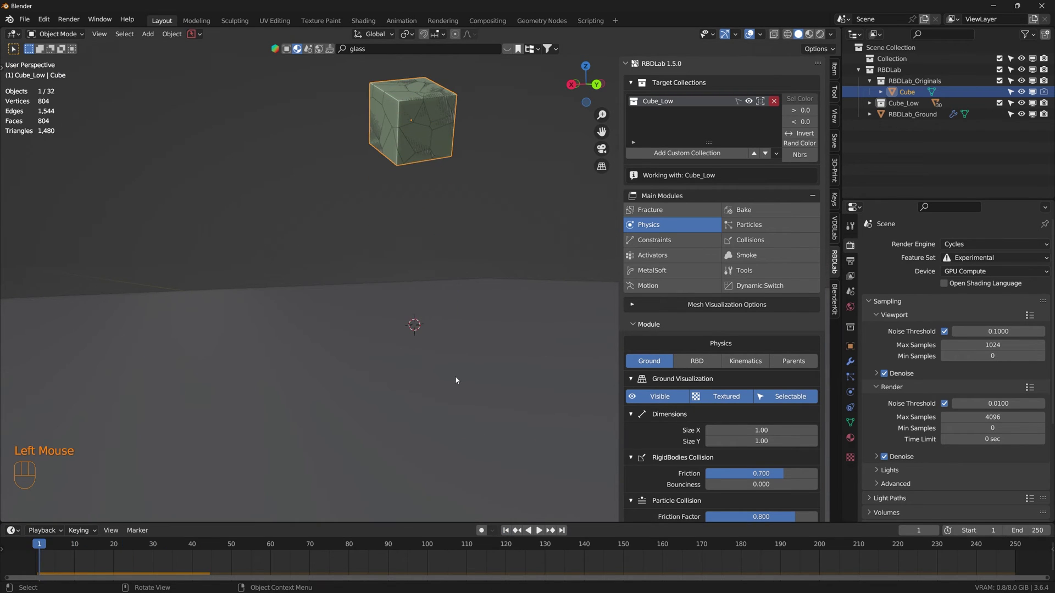
Assign the intact Cube as the Dynamic Switch original object.
{"action": "left_click", "coordinate": [778, 286]}
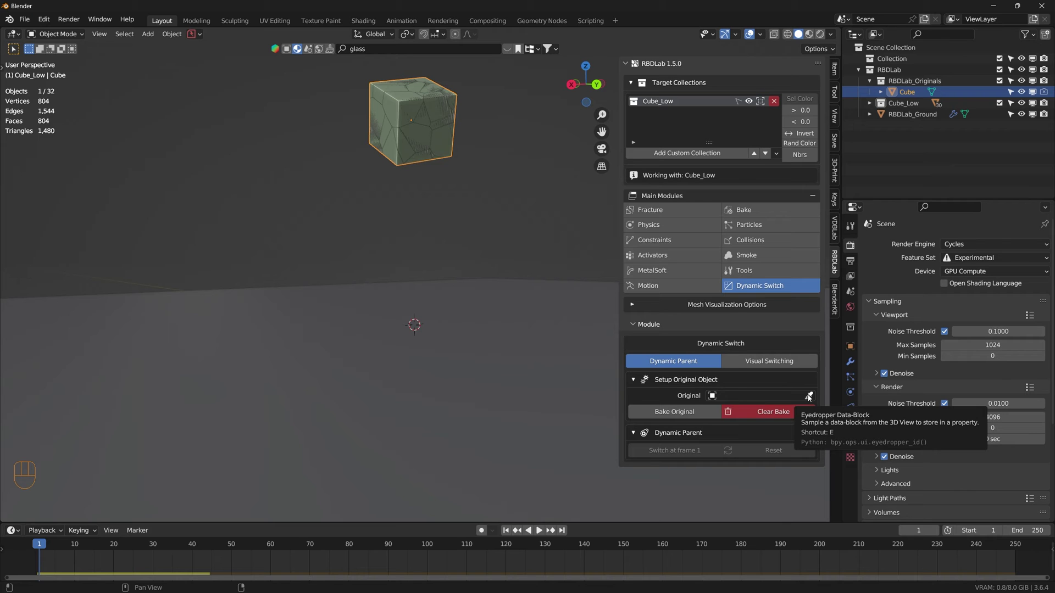
{"action": "key", "text": "space"}
{"action": "key", "text": "space"}
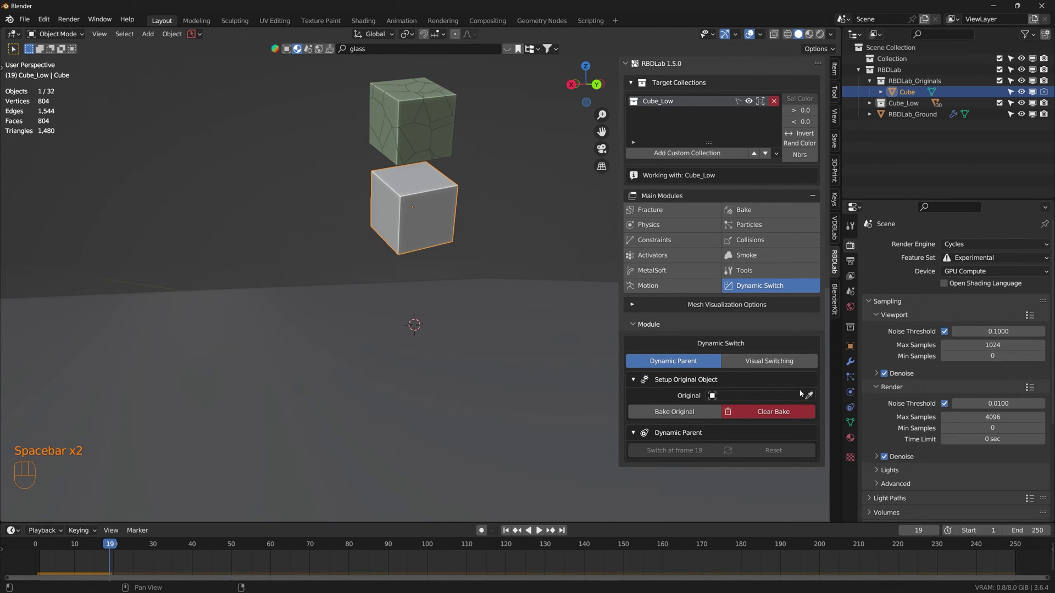
{"action": "left_click", "coordinate": [809, 395]}
{"action": "left_click", "coordinate": [409, 201]}
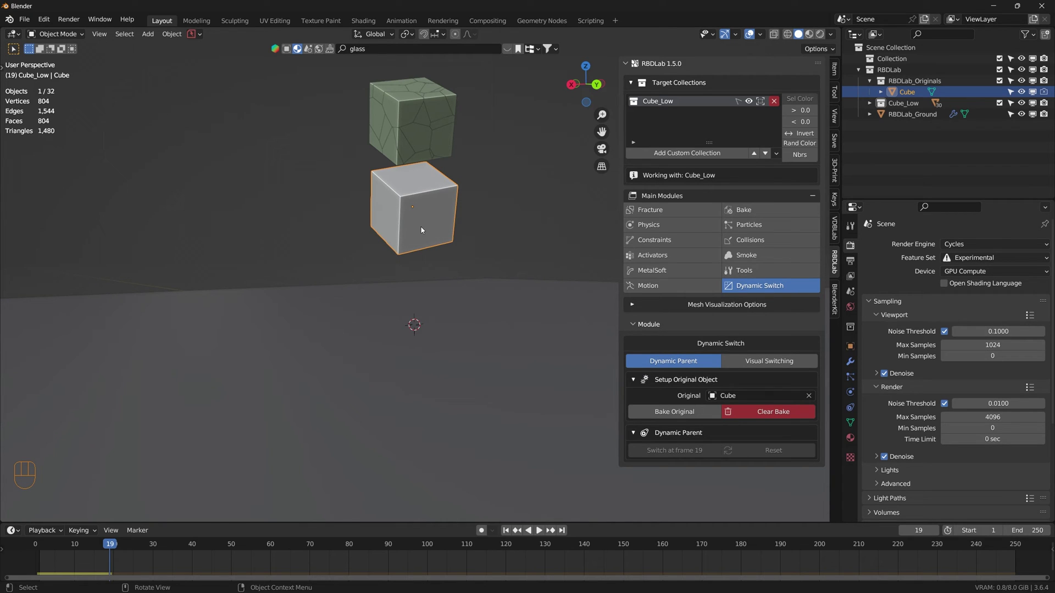
Bake the original Cube's motion to keyframes with end frame 100.
{"action": "left_click", "coordinate": [682, 416]}
{"action": "left_click", "coordinate": [714, 444]}
{"action": "type", "text": "1"}
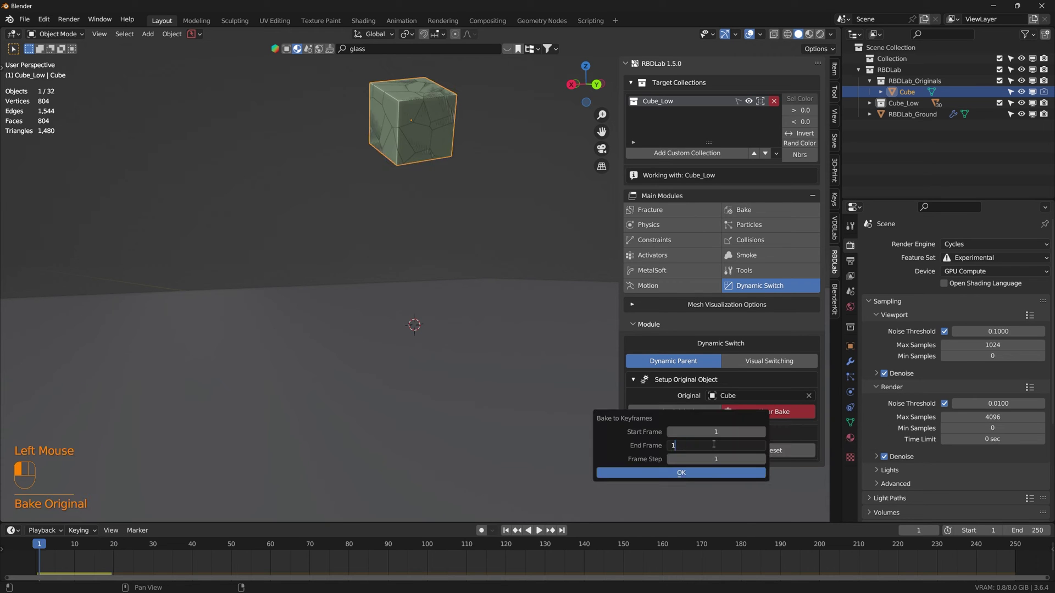
{"action": "type", "text": "00"}
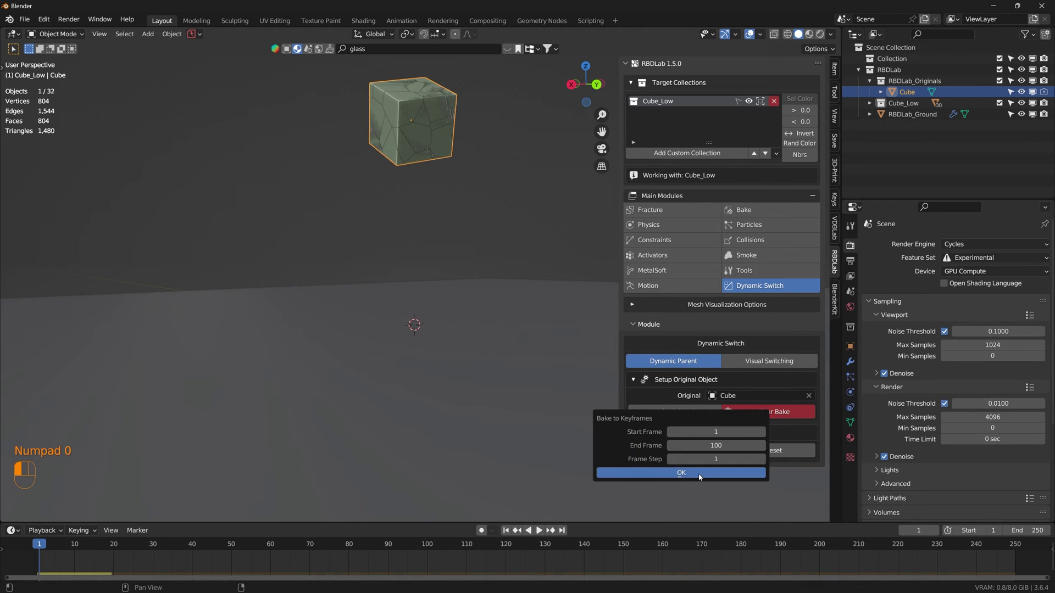
{"action": "left_click", "coordinate": [699, 476]}
Play the baked fall and step frame by frame to frame 25 at impact.
{"action": "key", "text": "space"}
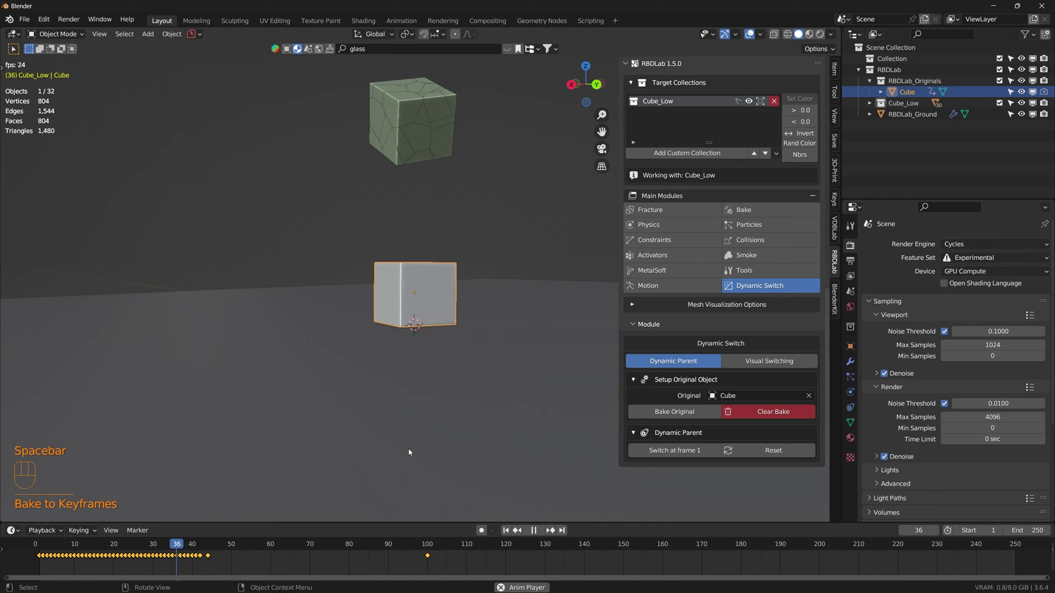
{"action": "key", "text": "space"}
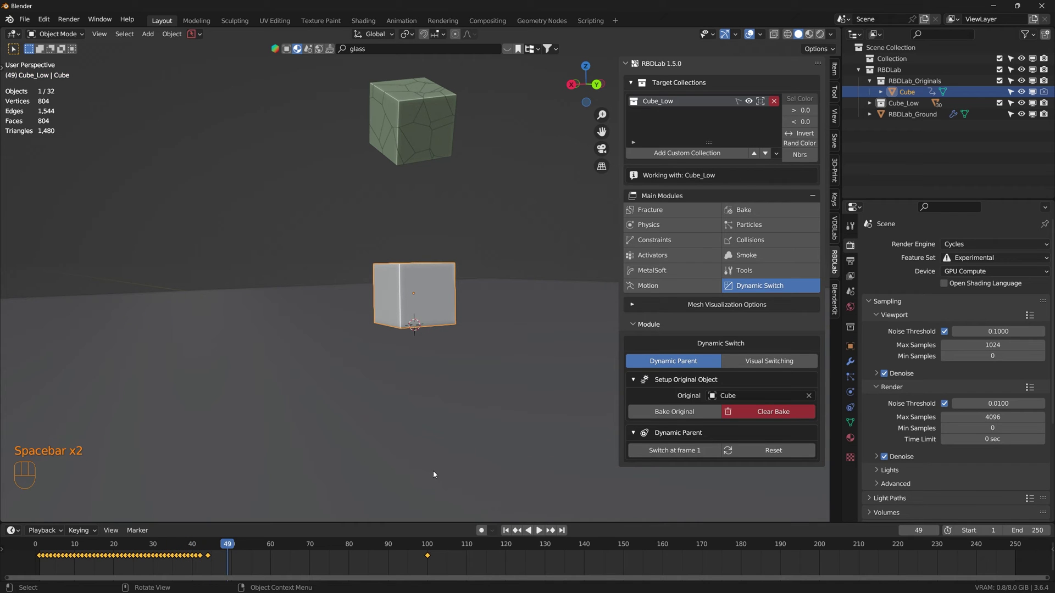
{"action": "key", "text": "Left"}
{"action": "key", "text": "Left"}
{"action": "key", "text": "Left"}
{"action": "key", "text": "Left"}
{"action": "key", "text": "Left"}
{"action": "key", "text": "Left"}
{"action": "key", "text": "Left"}
{"action": "key", "text": "Left"}
{"action": "key", "text": "Left"}
{"action": "key", "text": "Left"}
{"action": "key", "text": "Left"}
{"action": "key", "text": "Left"}
{"action": "key", "text": "Left"}
{"action": "key", "text": "Left"}
{"action": "key", "text": "Left"}
{"action": "key", "text": "Left"}
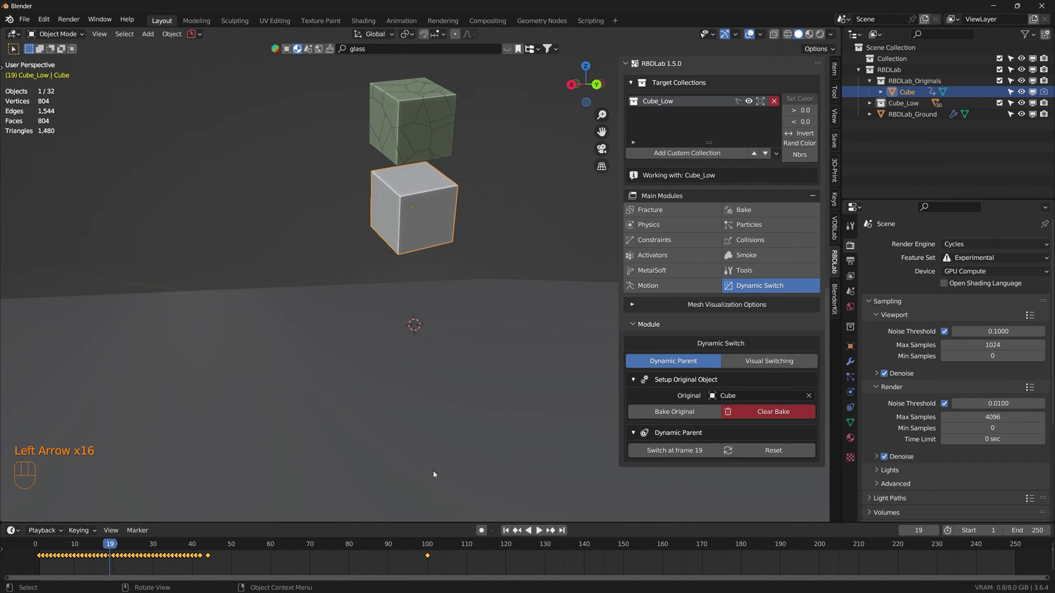
{"action": "key", "text": "Right"}
{"action": "key", "text": "Right"}
{"action": "key", "text": "Right"}
{"action": "key", "text": "Right"}
{"action": "key", "text": "Right"}
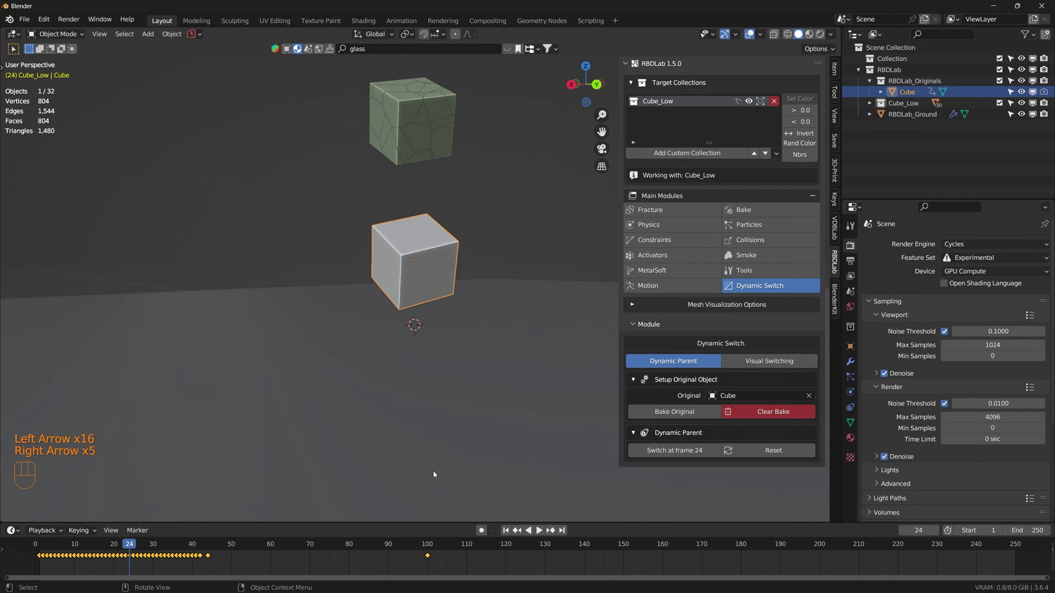
{"action": "key", "text": "Right"}
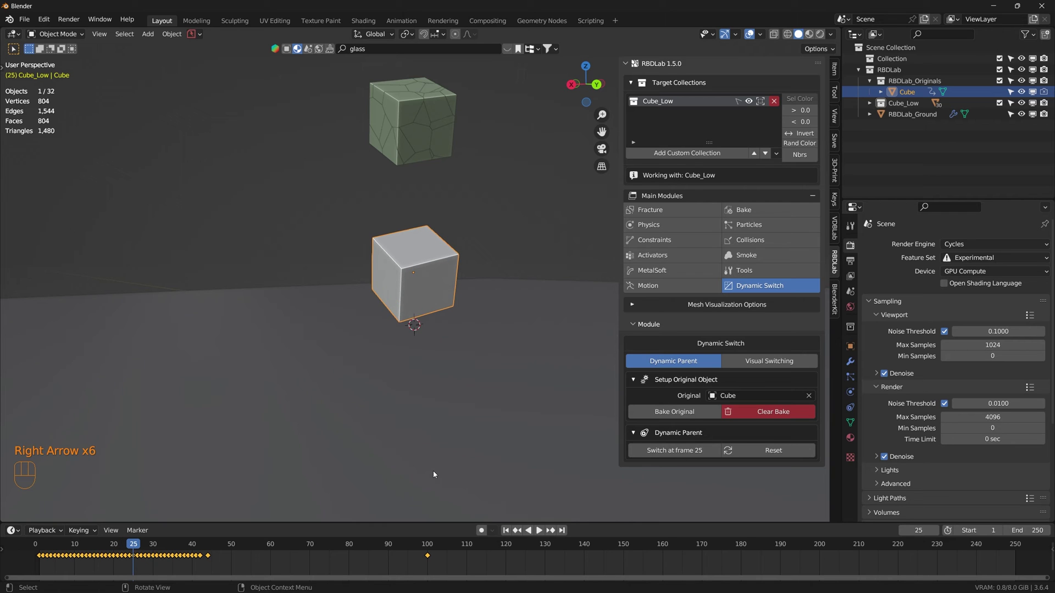
{"action": "key", "text": "Right"}
{"action": "key", "text": "Left"}
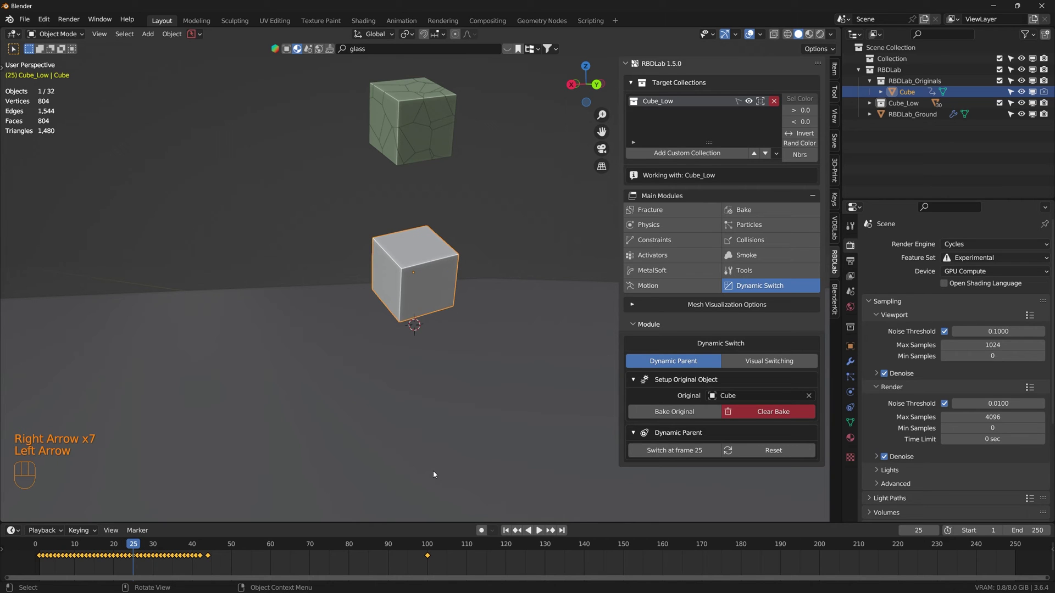
{"action": "key", "text": "Right"}
{"action": "key", "text": "Left"}
{"action": "key", "text": "Left"}
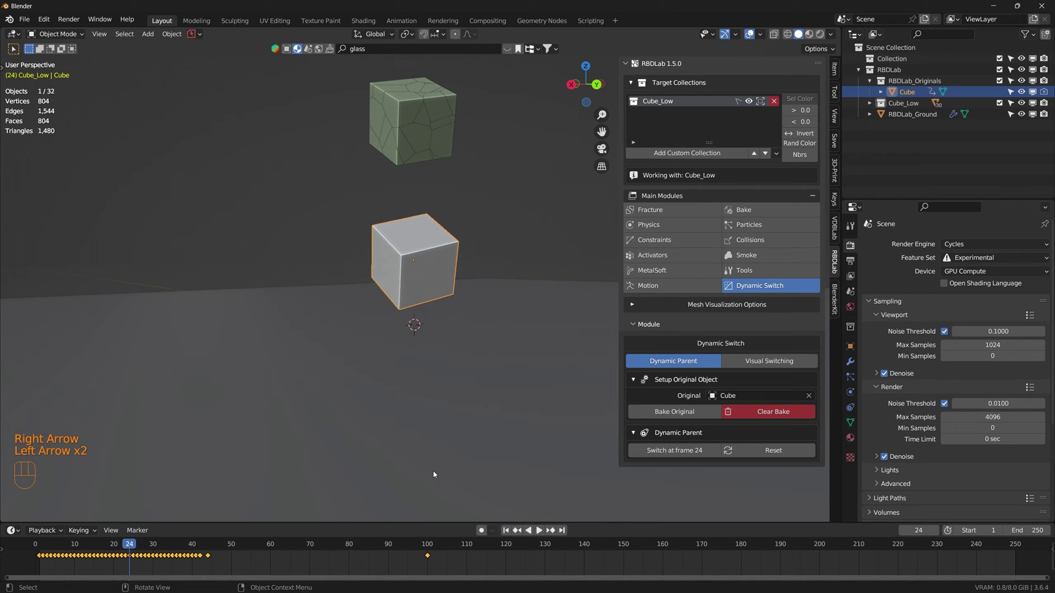
{"action": "key", "text": "Right"}
{"action": "key", "text": "Right"}
{"action": "key", "text": "Left"}
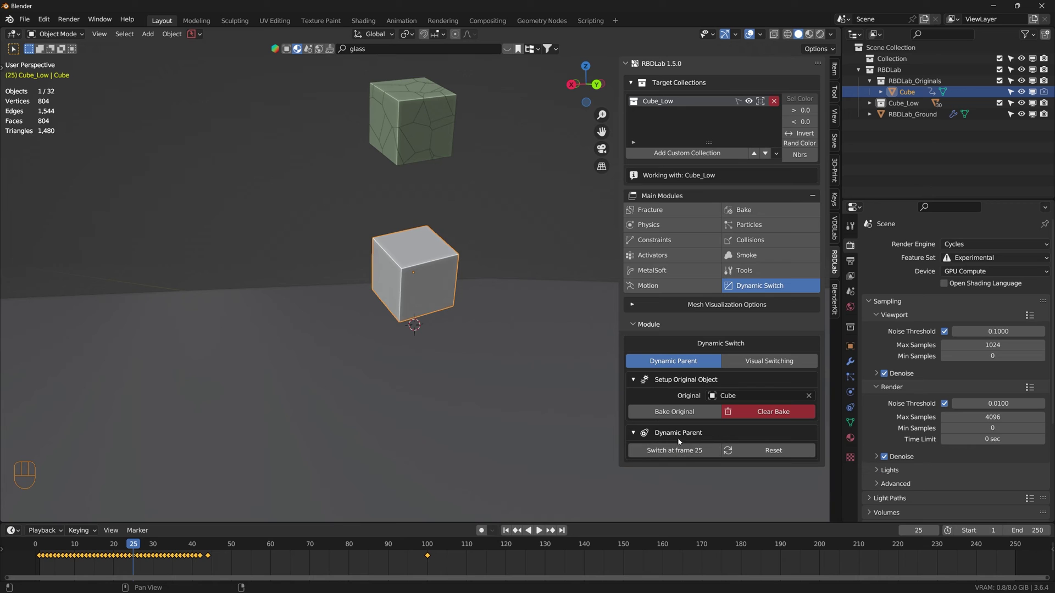
Set the switch at frame 25, watch the cube shatter on impact, and rewind to frame 1.
{"action": "left_click", "coordinate": [676, 452]}
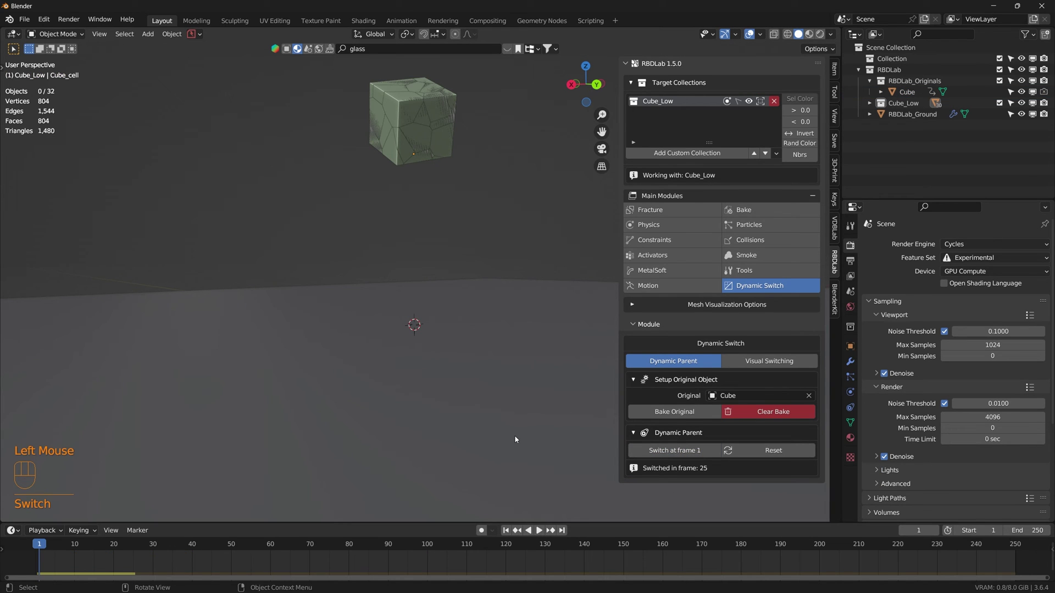
{"action": "key", "text": "space"}
{"action": "key", "text": "space"}
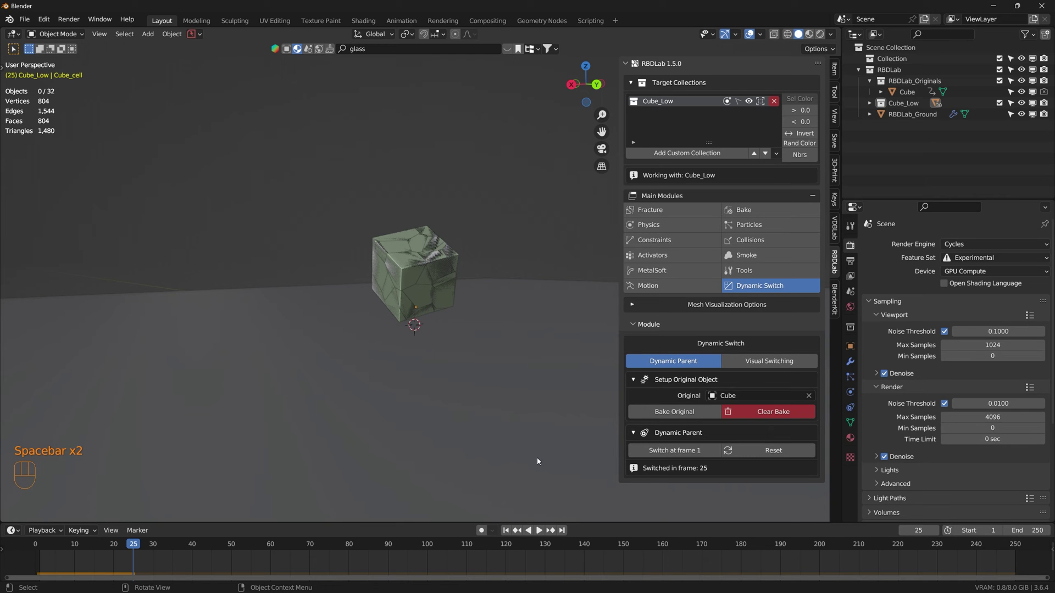
{"action": "left_click", "coordinate": [506, 530]}
{"action": "key", "text": "space"}
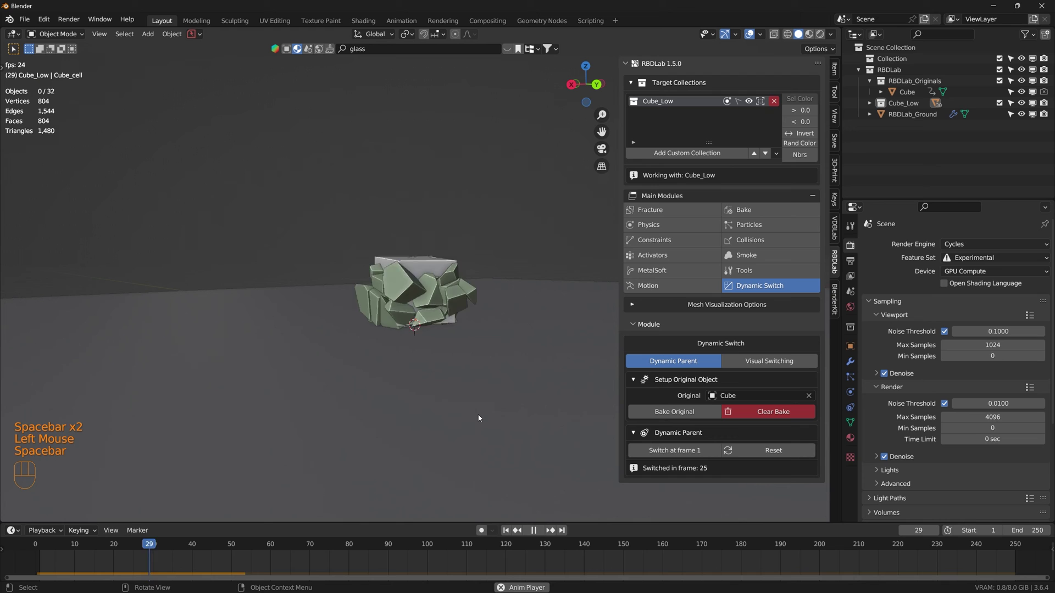
{"action": "key", "text": "space"}
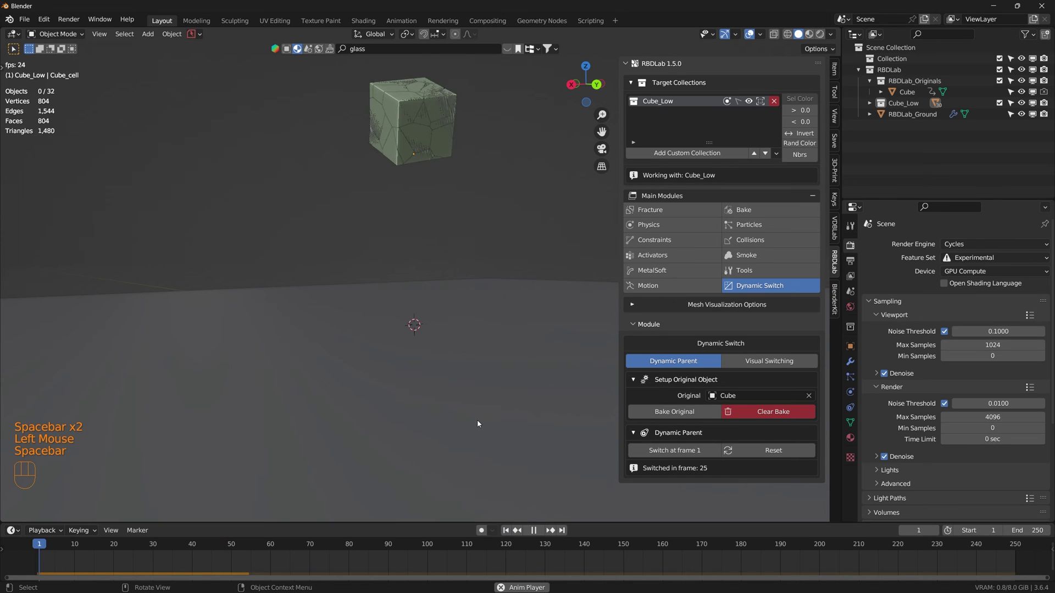
{"action": "key", "text": "space"}
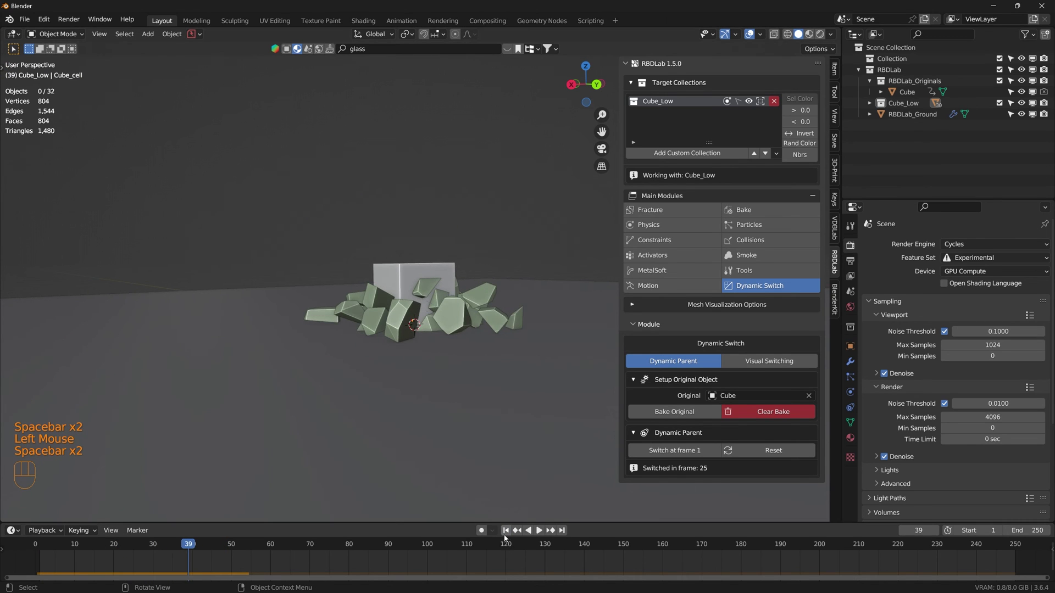
{"action": "left_click", "coordinate": [506, 531]}
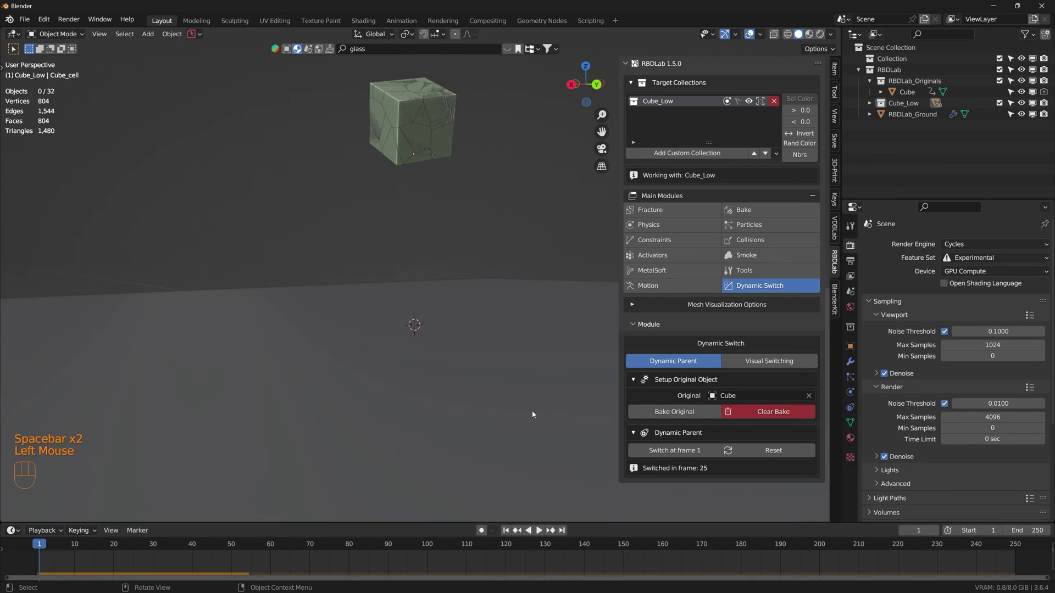
Switch Dynamic Switch to Visual Switching and scrub the timeline to frame 25.
{"action": "left_click", "coordinate": [771, 365]}
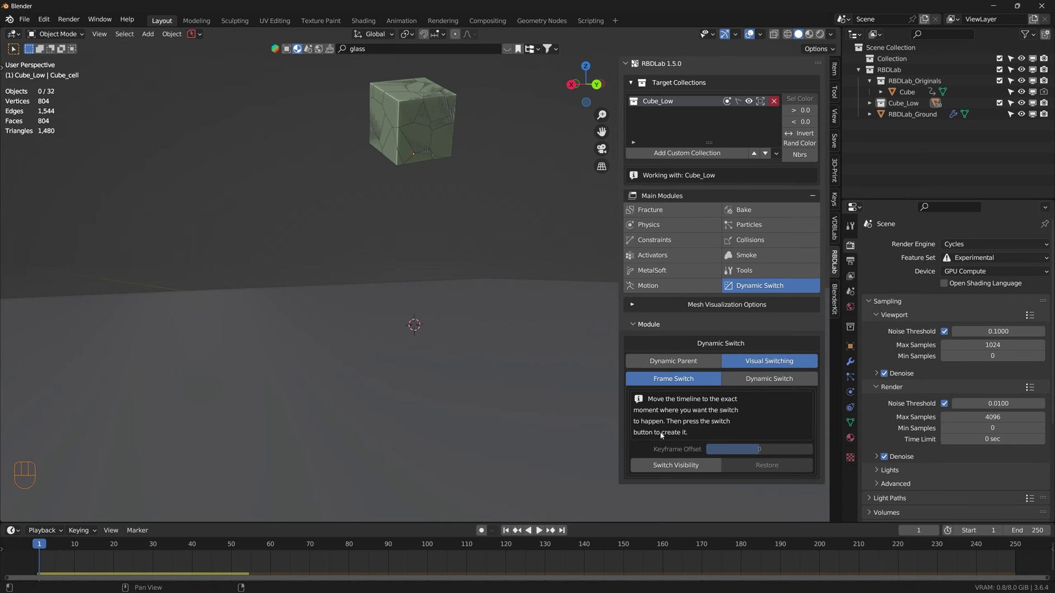
{"action": "left_click_drag", "start_coordinate": [42, 547], "coordinate": [135, 550]}
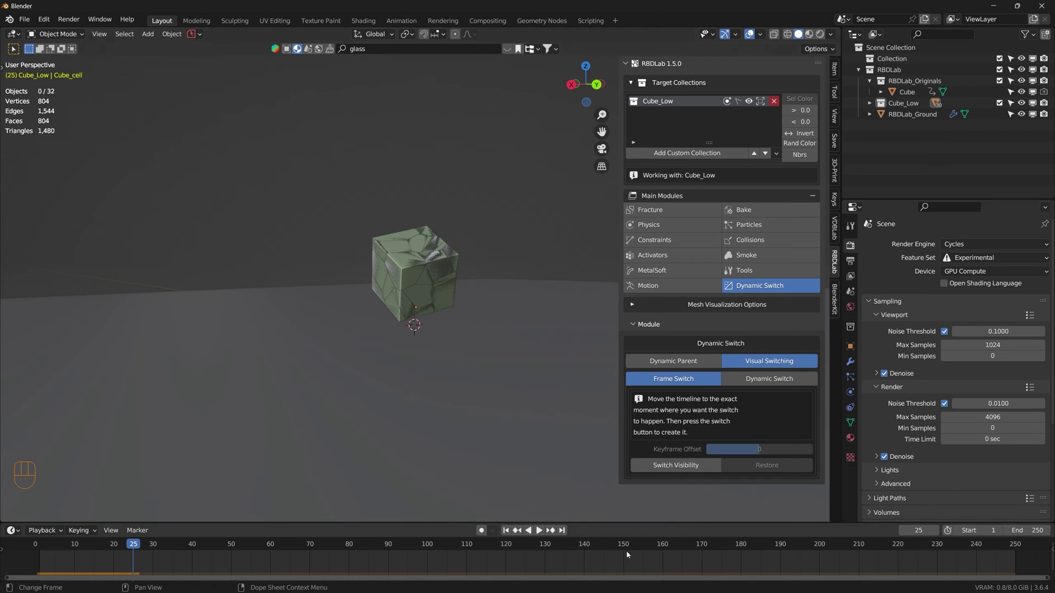
Create the visibility switch at frame 25 and replay the animation to check the shatter.
{"action": "left_click", "coordinate": [666, 466]}
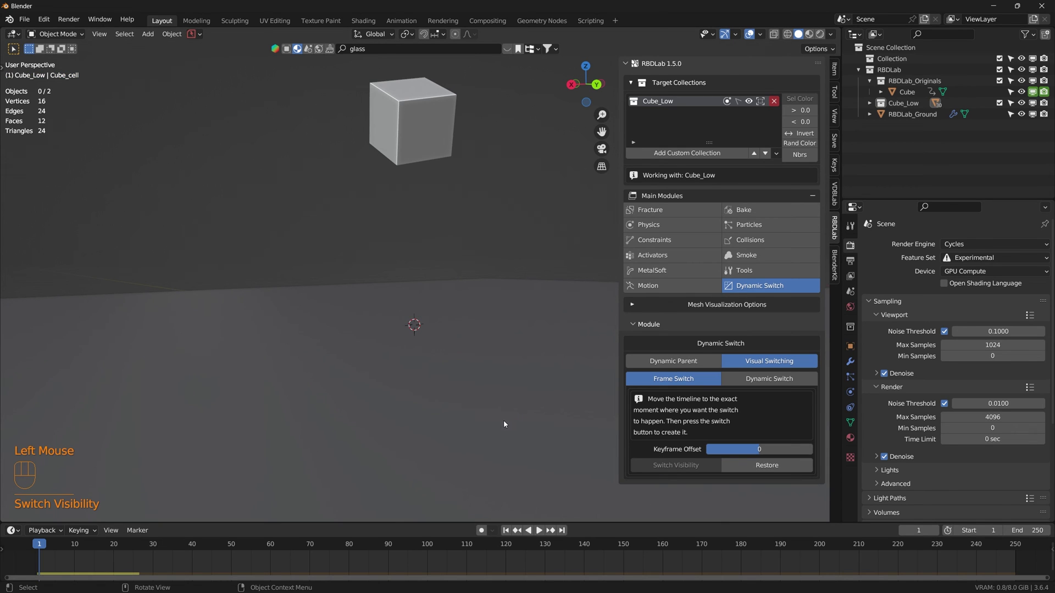
{"action": "key", "text": "space"}
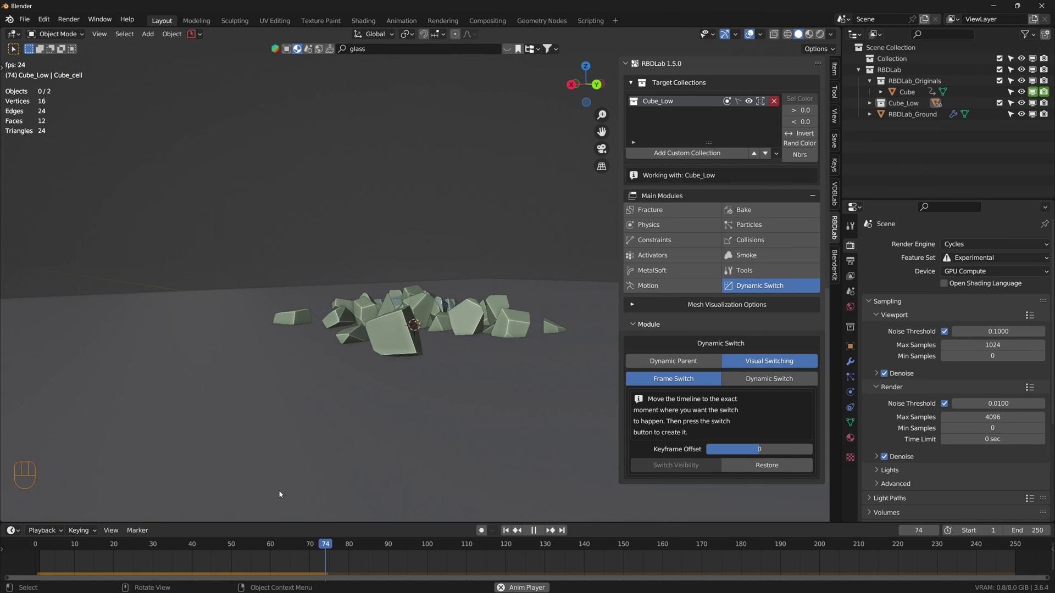
{"action": "key", "text": "space"}
{"action": "left_click", "coordinate": [506, 530]}
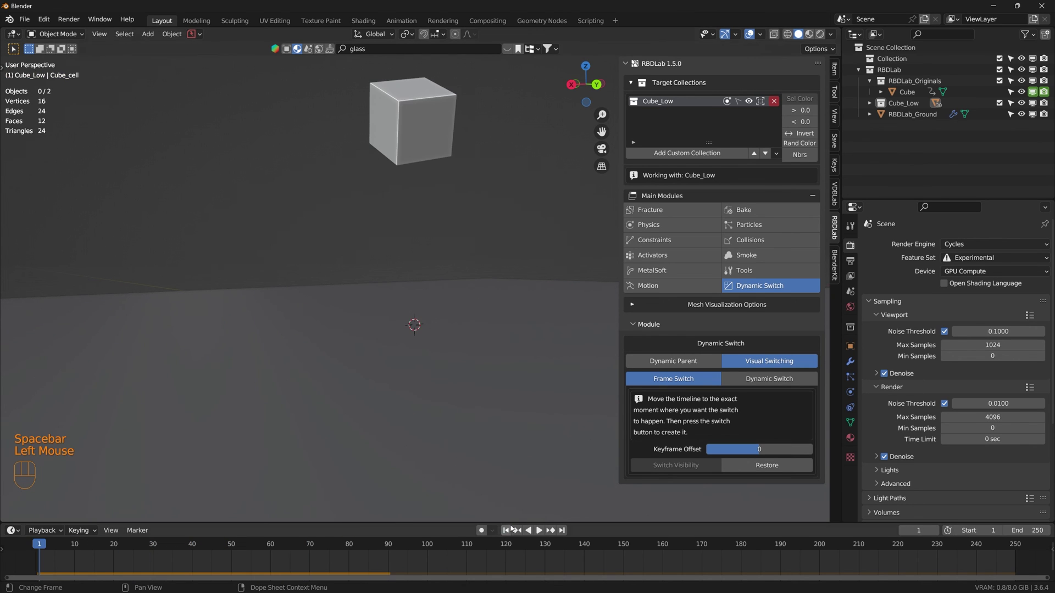
{"action": "key", "text": "space"}
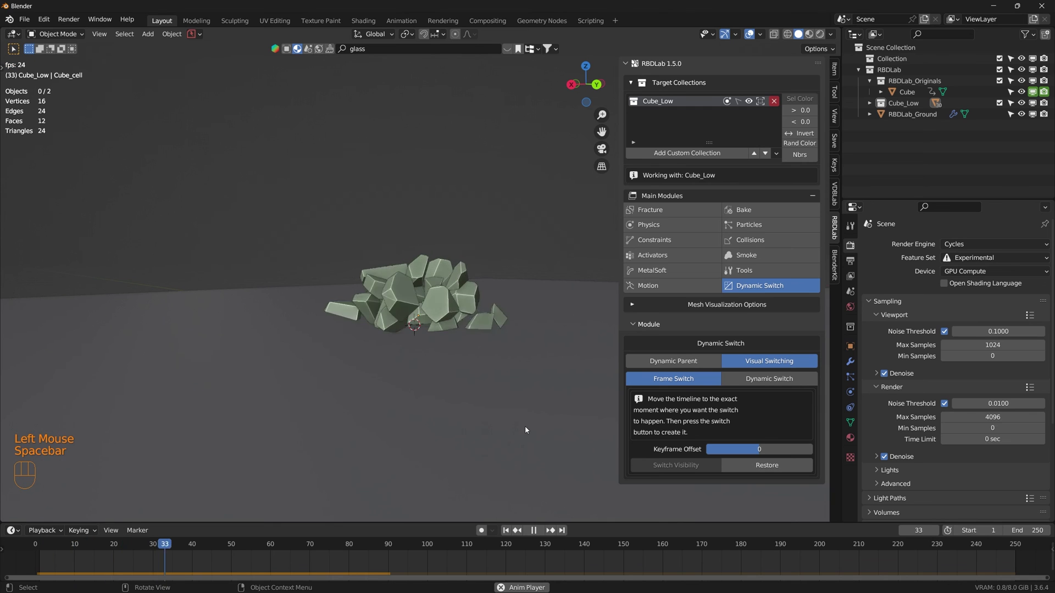
{"action": "key", "text": "space"}
{"action": "left_click", "coordinate": [505, 530]}
{"action": "key", "text": "space"}
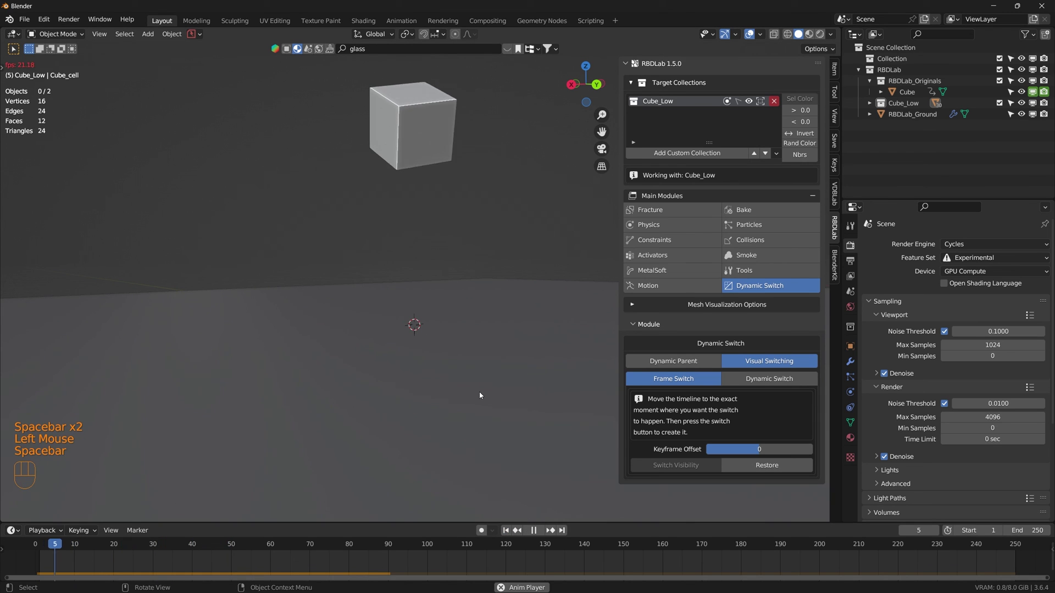
{"action": "key", "text": "space"}
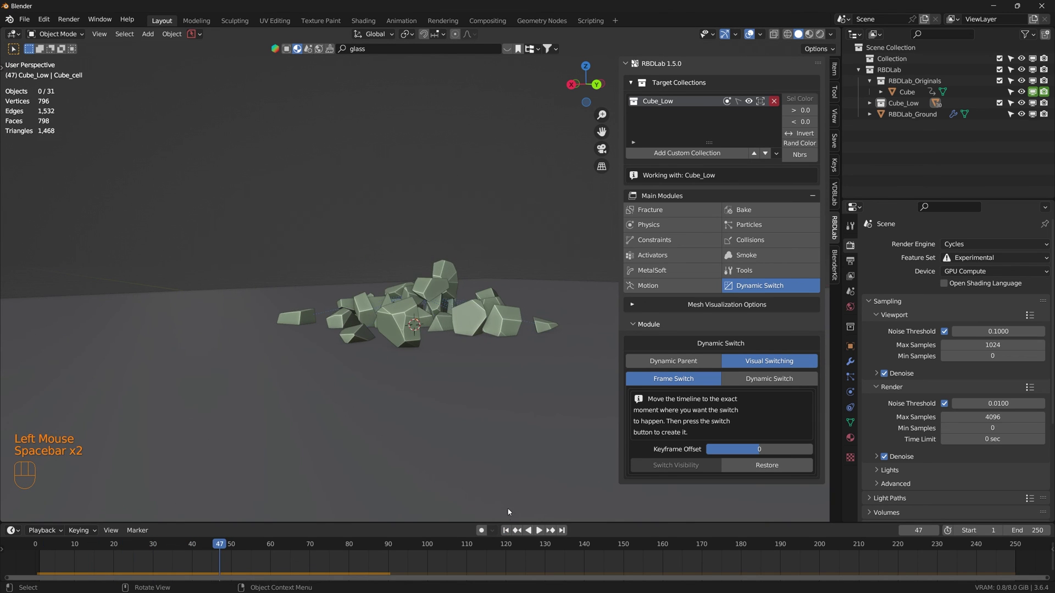
{"action": "left_click", "coordinate": [506, 531]}
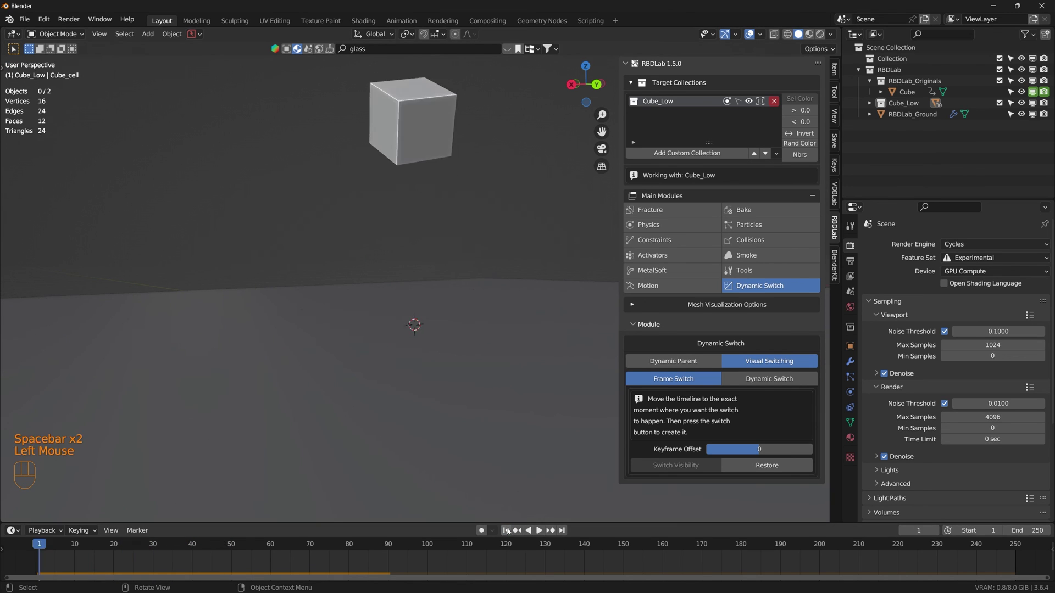
Switch the viewport to Rendered shading and select the RBDLab_Ground object.
{"action": "left_click", "coordinate": [820, 34]}
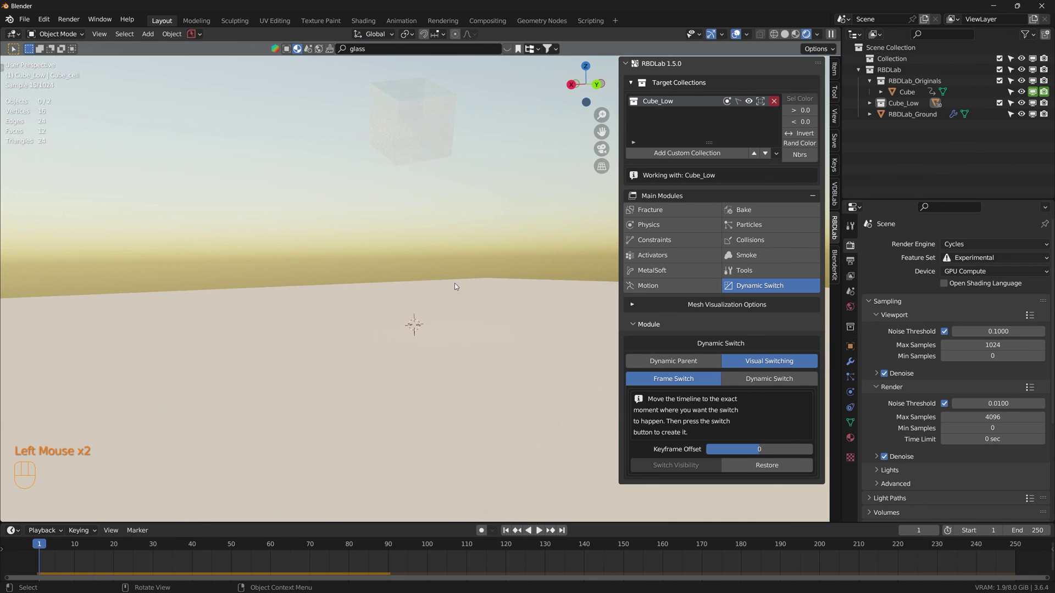
{"action": "middle_click_drag", "start_coordinate": [454, 282], "coordinate": [451, 330]}
{"action": "middle_click_drag", "start_coordinate": [450, 330], "coordinate": [439, 340], "text": "shift"}
{"action": "left_click", "coordinate": [417, 357]}
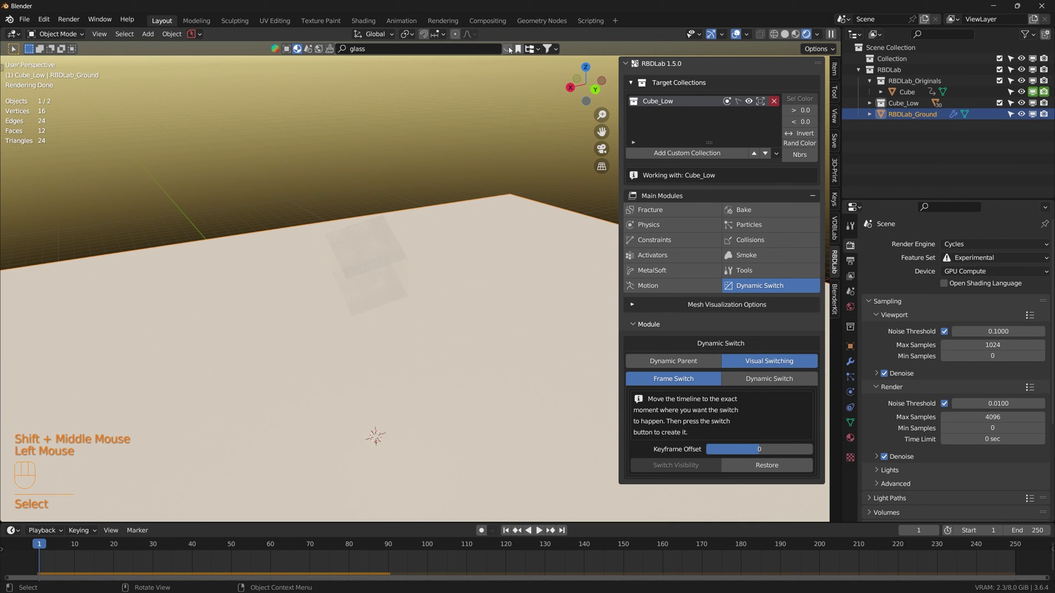
Search BlenderKit for 'granite' and apply a dark granite material to the ground.
{"action": "left_click", "coordinate": [483, 47]}
{"action": "left_click", "coordinate": [484, 48]}
{"action": "type", "text": "g"}
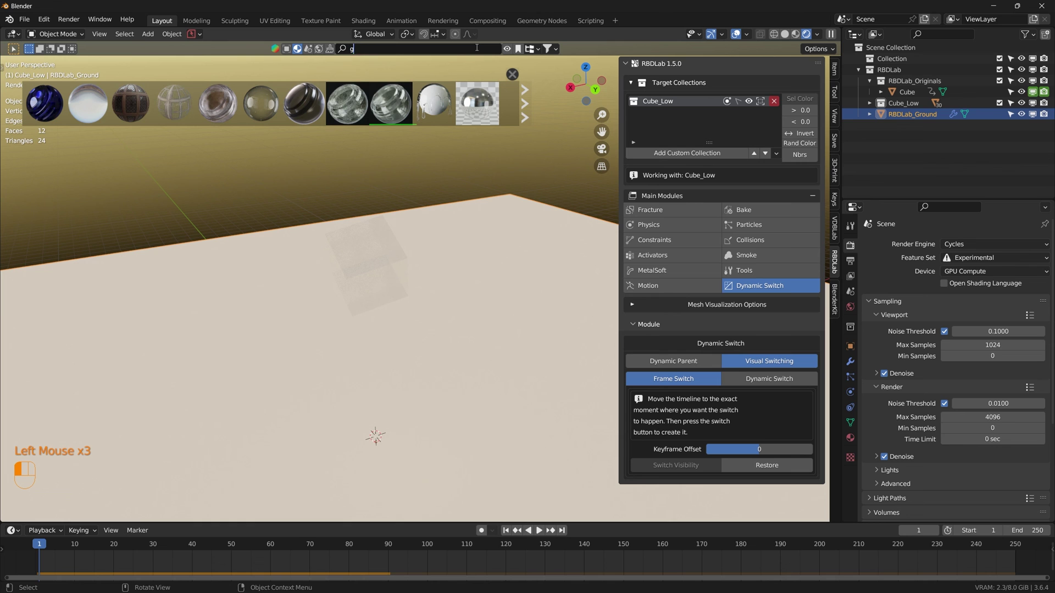
{"action": "type", "text": "ranite"}
{"action": "key", "text": "Return"}
{"action": "left_click_drag", "start_coordinate": [348, 104], "coordinate": [384, 415]}
{"action": "middle_click_drag", "start_coordinate": [385, 415], "coordinate": [481, 400]}
Replay the rendered animation several times, zoomed in, watching the cube shatter onto the granite.
{"action": "key", "text": "space"}
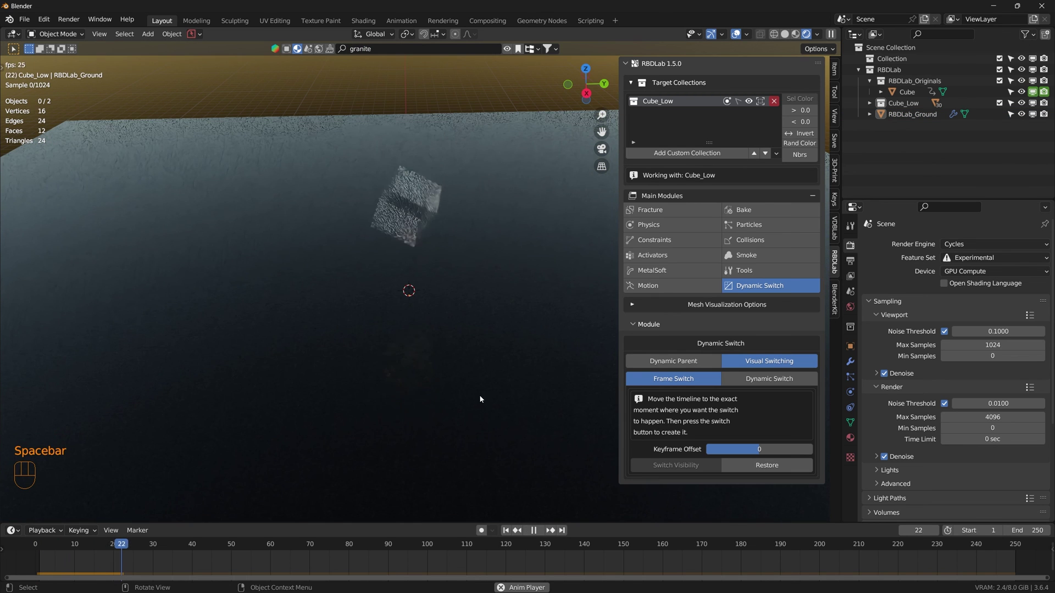
{"action": "key", "text": "space"}
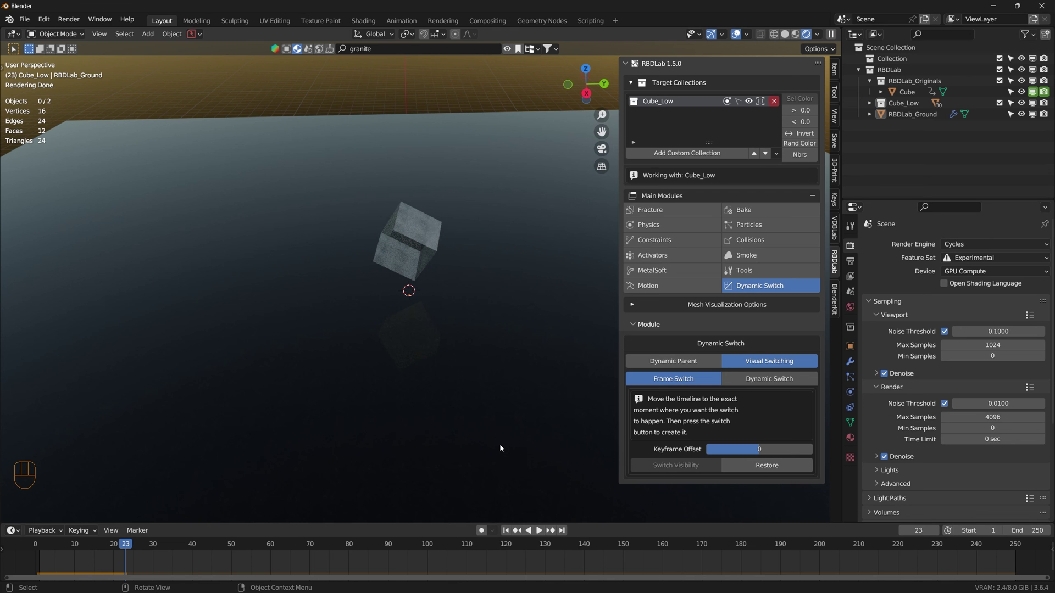
{"action": "key", "text": "space"}
{"action": "key", "text": "space"}
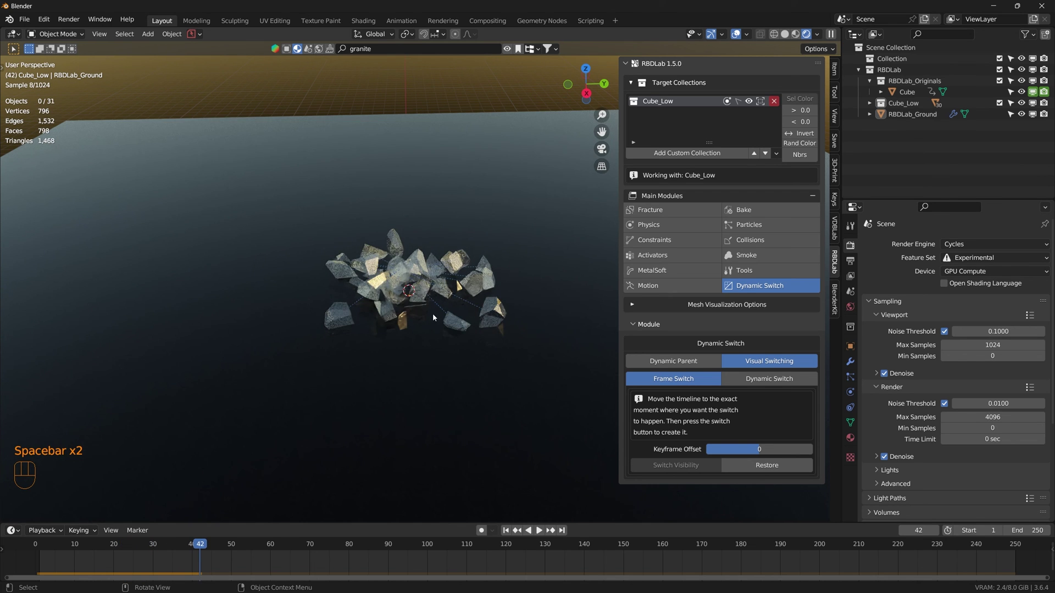
{"action": "scroll", "coordinate": [433, 314], "scroll_direction": "up", "scroll_amount": 2}
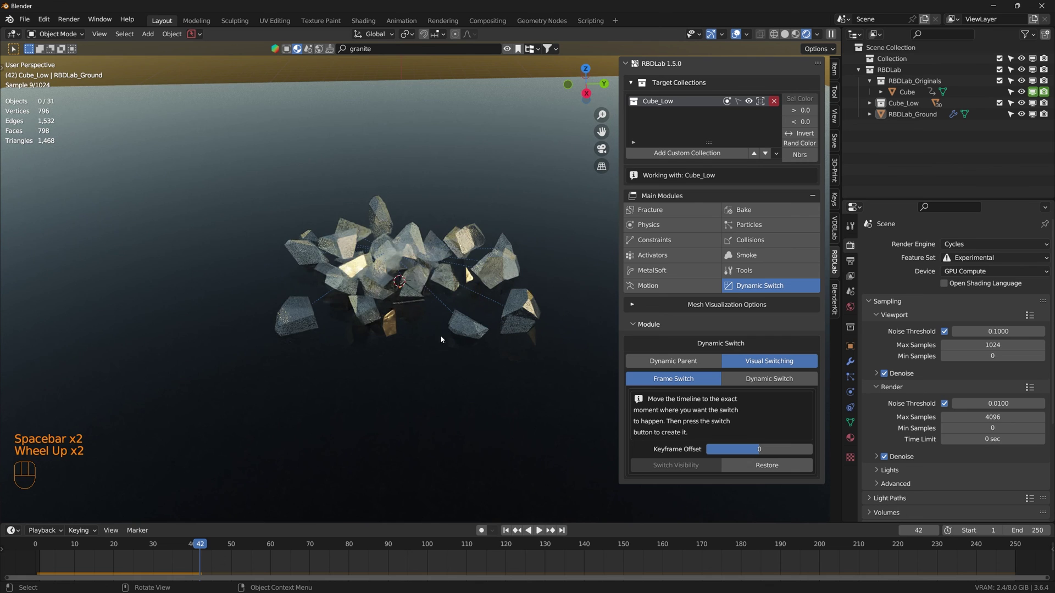
{"action": "left_click", "coordinate": [506, 530]}
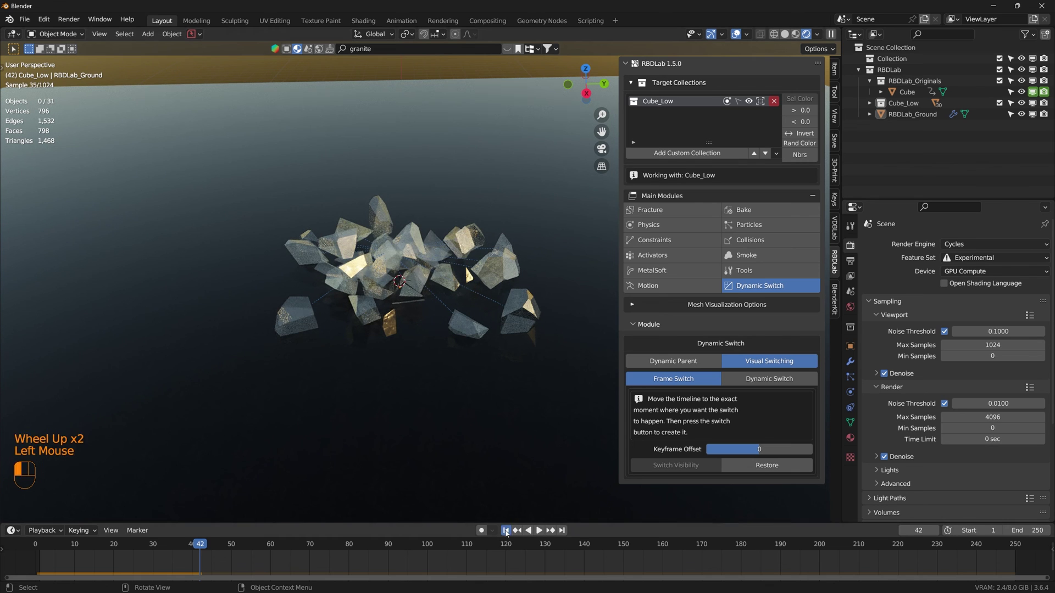
{"action": "key", "text": "space"}
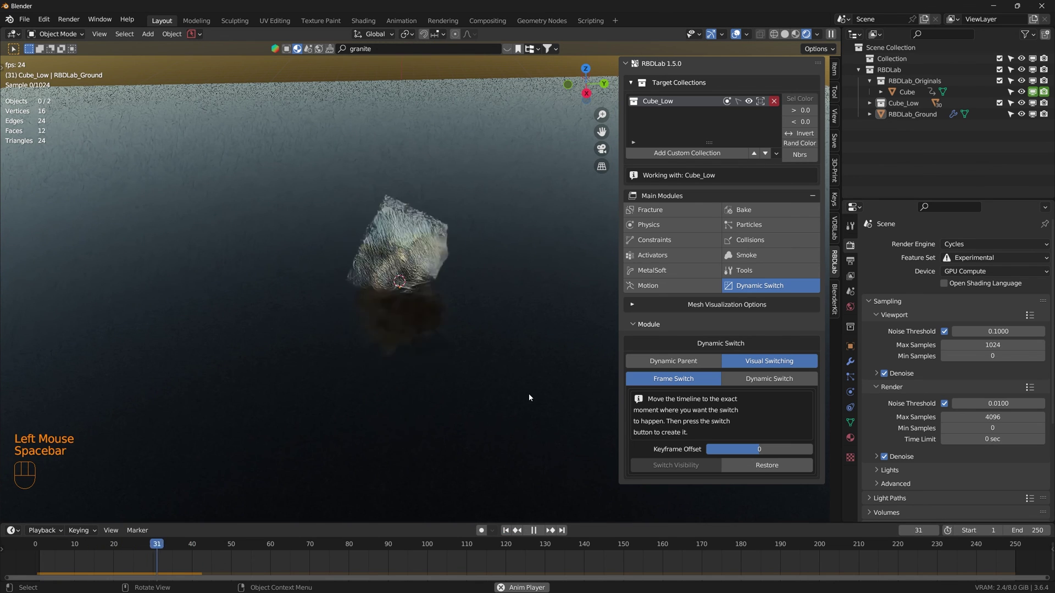
{"action": "key", "text": "space"}
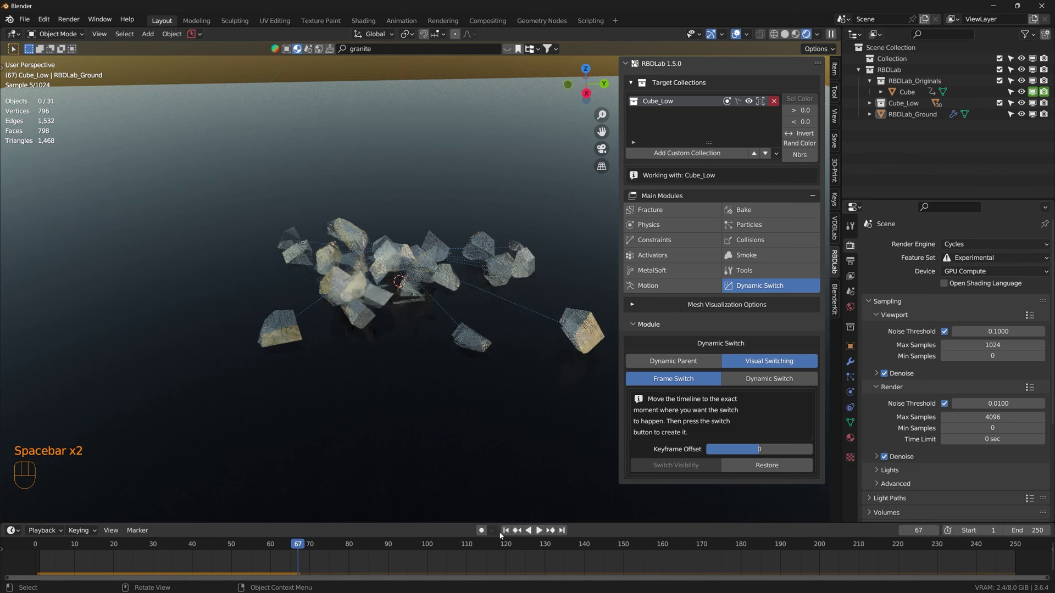
{"action": "left_click", "coordinate": [509, 531]}
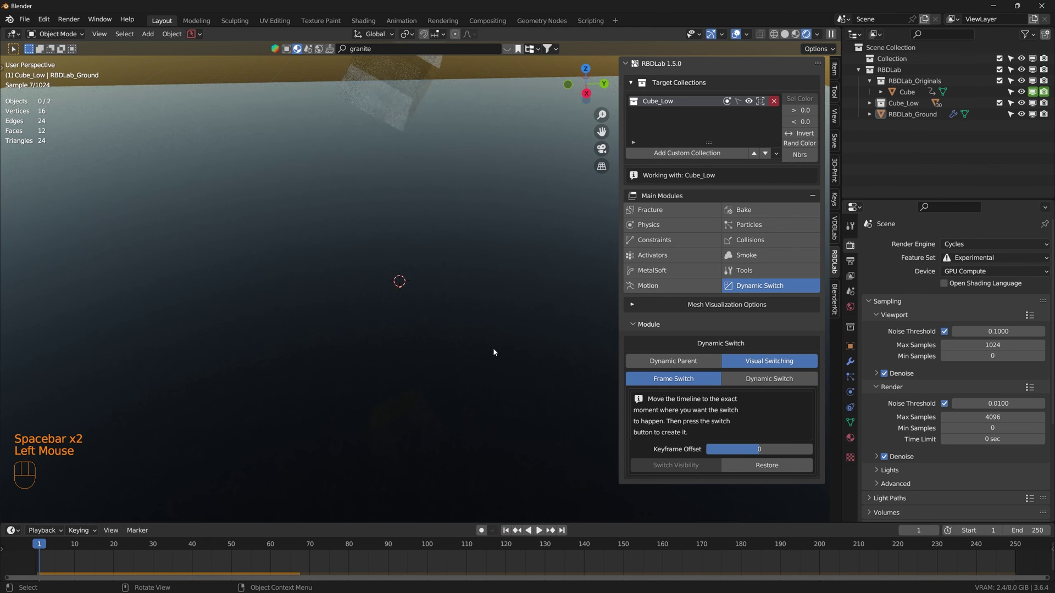
{"action": "key", "text": "space"}
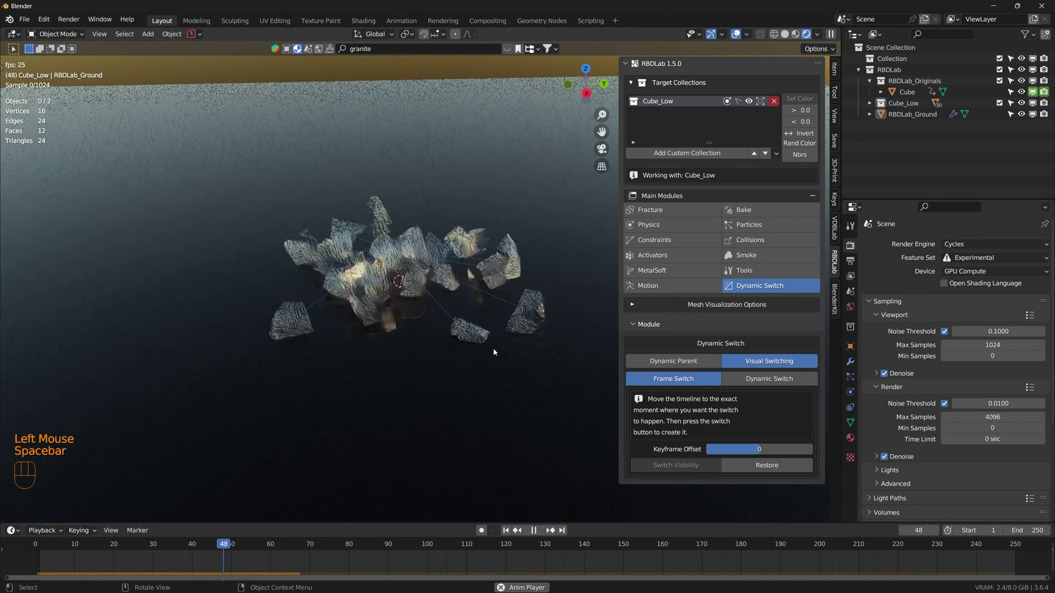